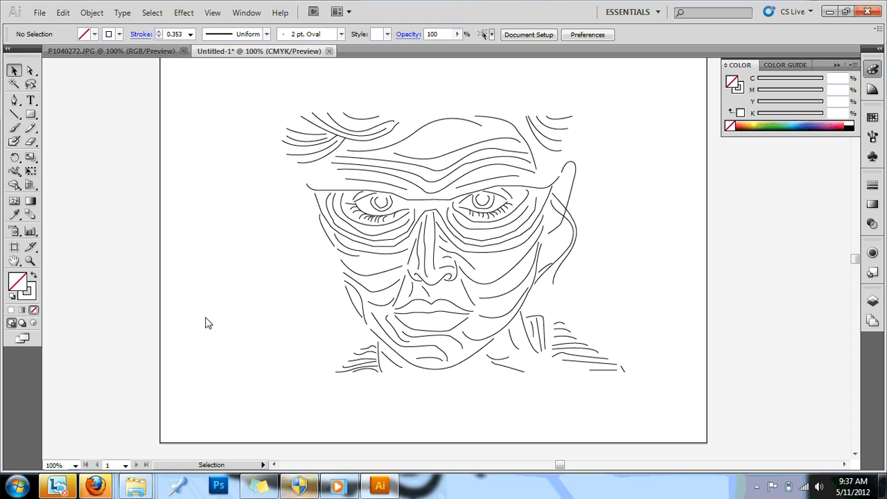
- Restore the deleted portrait photo behind the line drawing, checking the linework once more with the photo removed
{"action": "key", "text": "ctrl+z"}
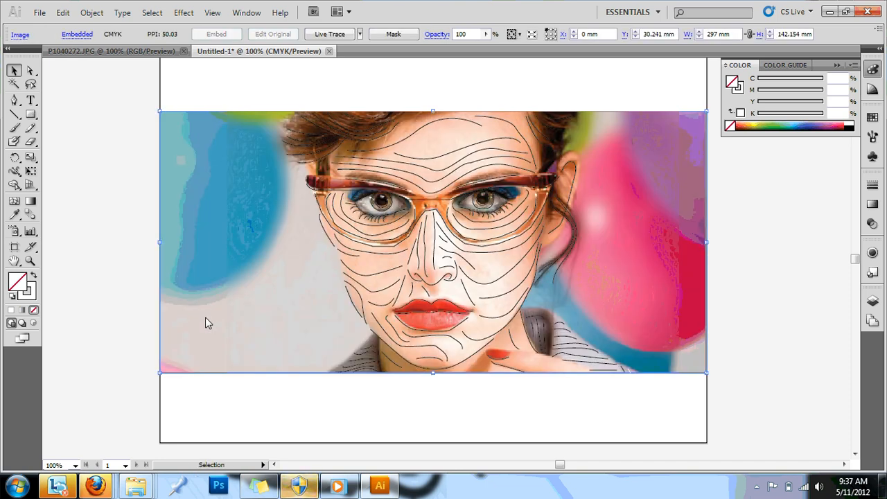
{"action": "key", "text": "ctrl+plus"}
{"action": "key", "text": "ctrl+plus"}
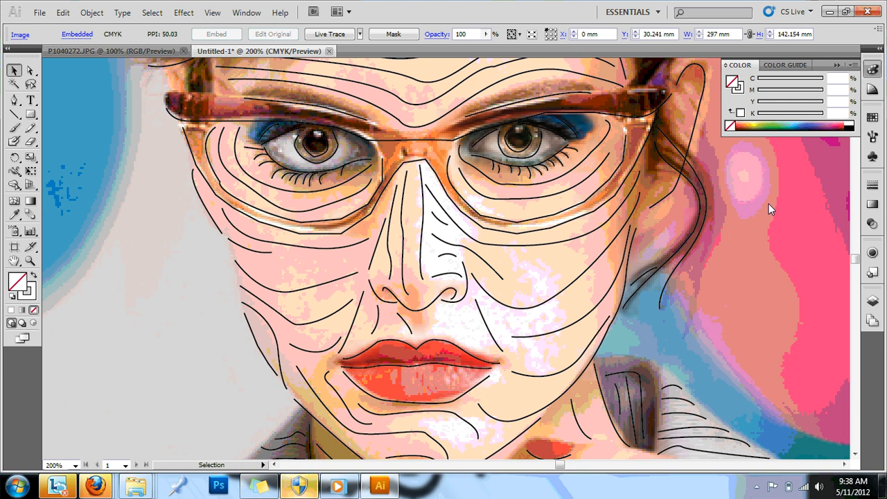
{"action": "key", "text": "Delete"}
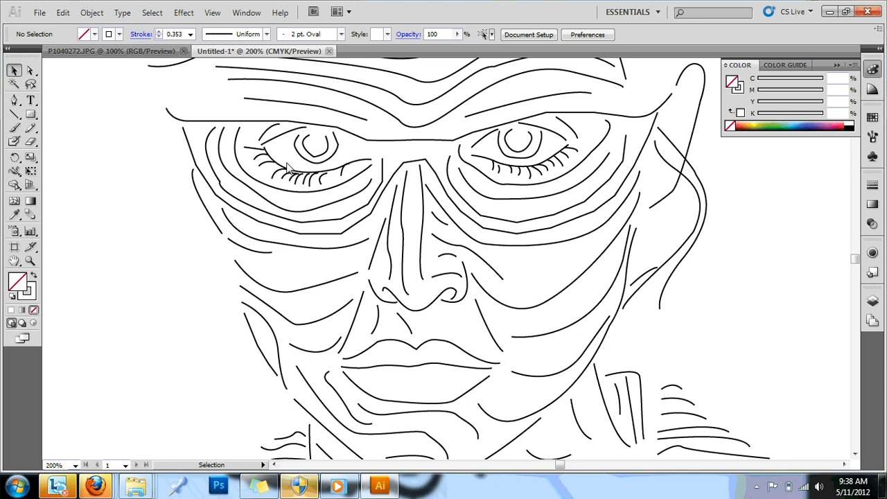
{"action": "key", "text": "ctrl+alt+3"}
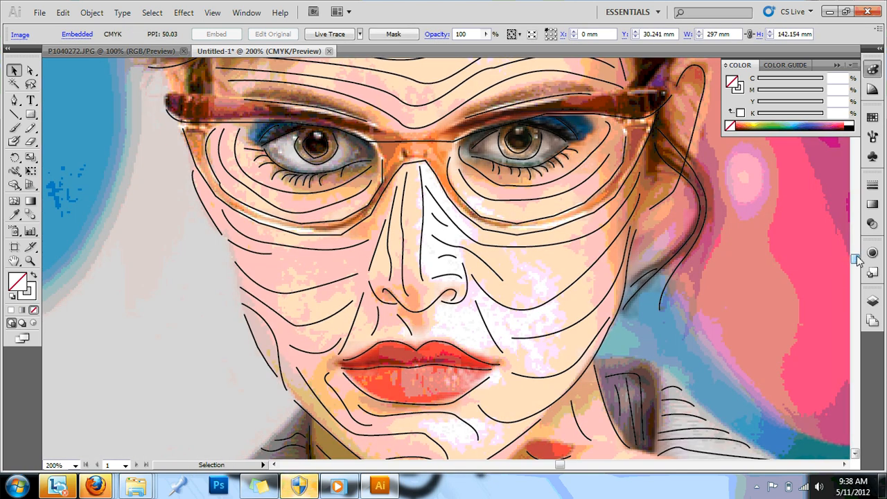
- Examine the traced contour lines over the portrait from the hair down to the chin
{"action": "scroll", "coordinate": [858, 259], "scroll_direction": "up", "scroll_amount": 5}
{"action": "scroll", "coordinate": [856, 255], "scroll_direction": "down", "scroll_amount": 1}
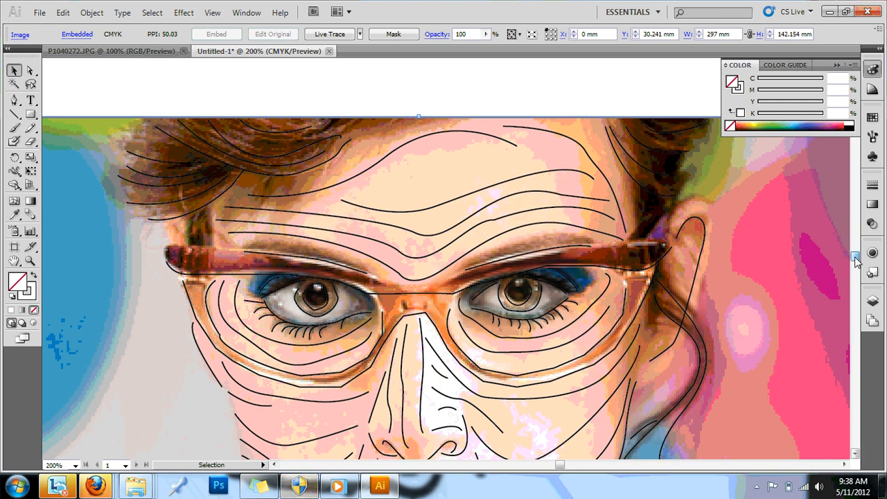
{"action": "scroll", "coordinate": [856, 258], "scroll_direction": "up", "scroll_amount": 3}
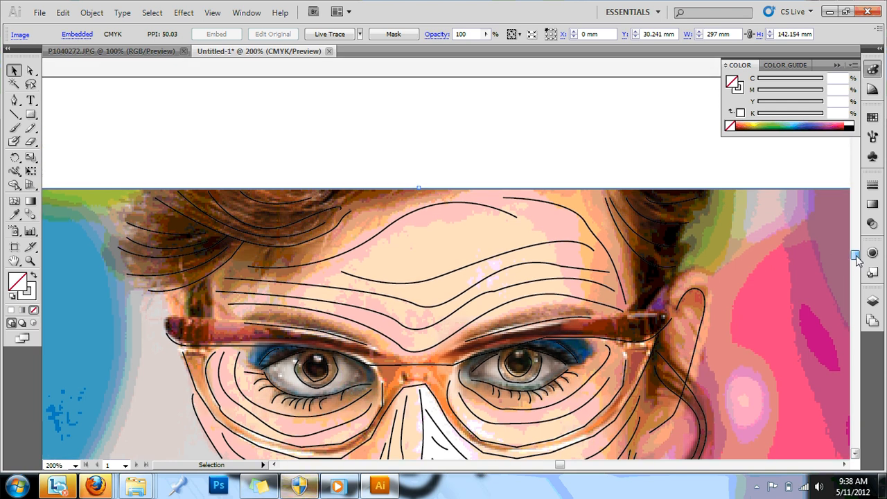
{"action": "scroll", "coordinate": [857, 258], "scroll_direction": "down", "scroll_amount": 14}
{"action": "scroll", "coordinate": [857, 258], "scroll_direction": "up", "scroll_amount": 3}
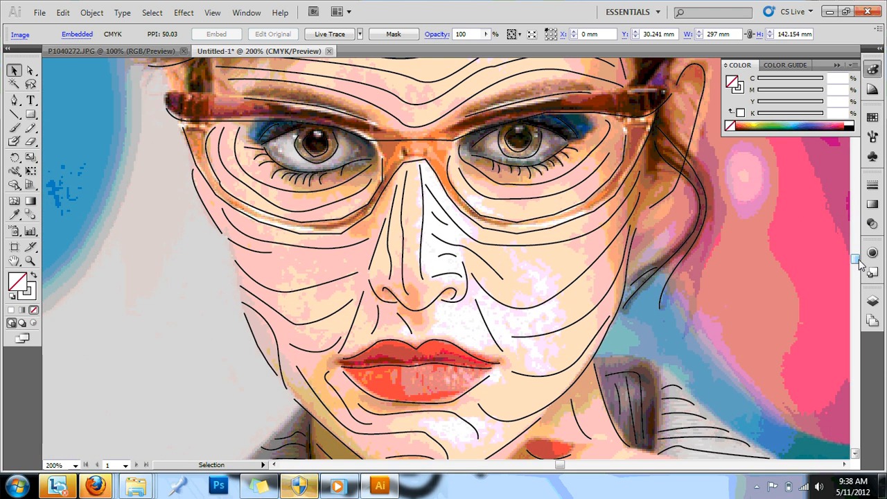
{"action": "key", "text": "ctrl+minus"}
{"action": "key", "text": "ctrl+minus"}
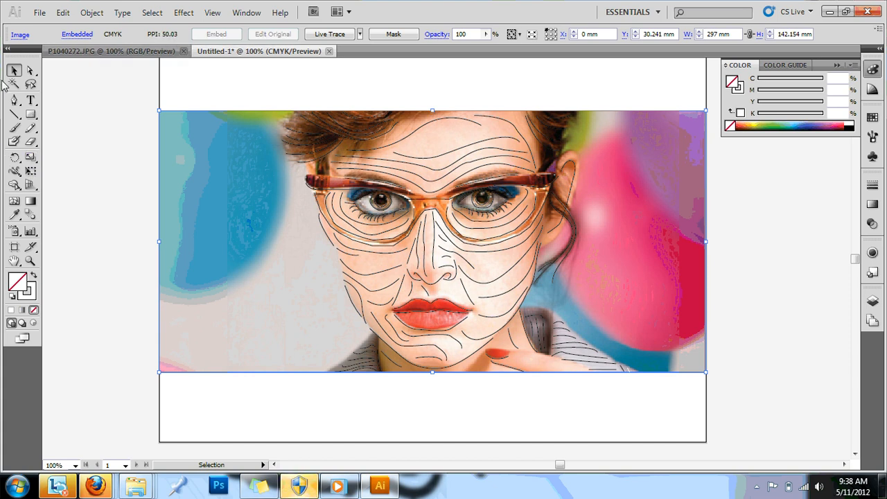
- Turn the upper wavy forehead line into a path for text with the Type tool
{"action": "left_click", "coordinate": [33, 101]}
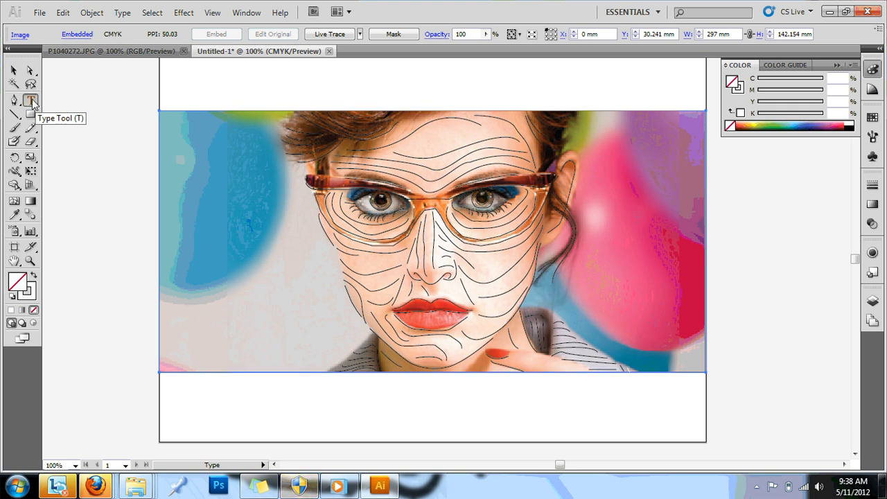
{"action": "left_click", "coordinate": [393, 158]}
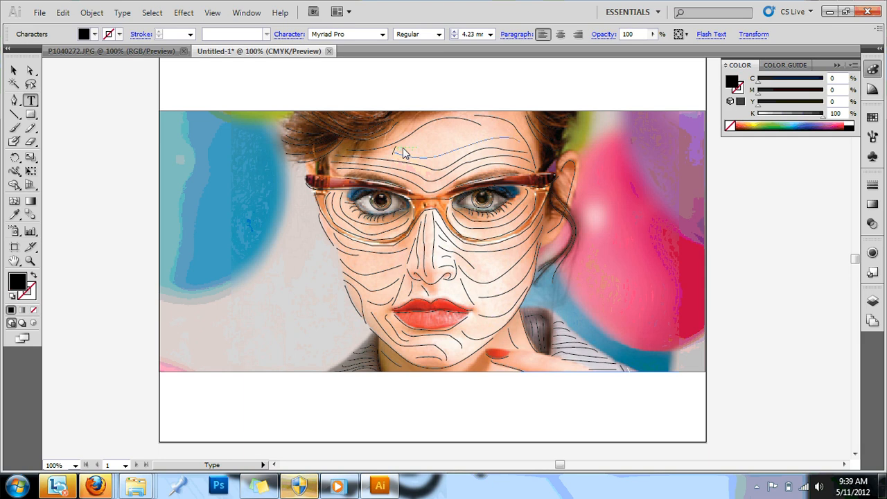
{"action": "key", "text": "ctrl+plus"}
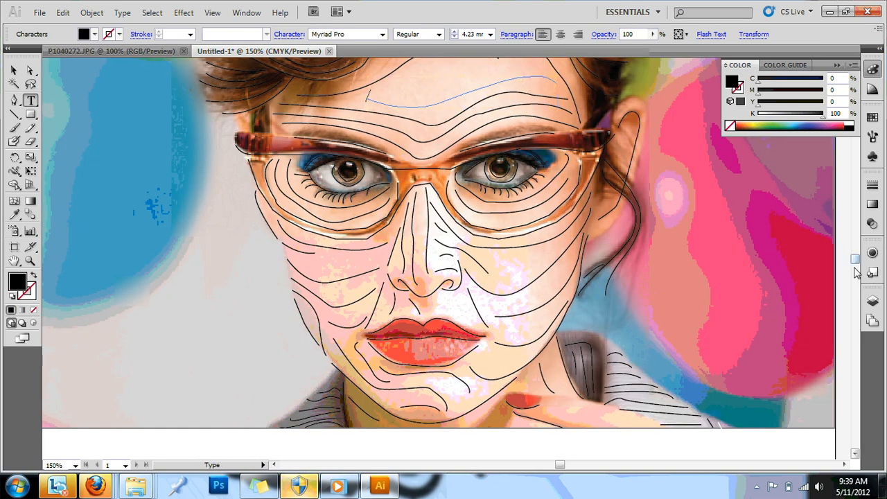
{"action": "scroll", "coordinate": [855, 267], "scroll_direction": "up", "scroll_amount": 3}
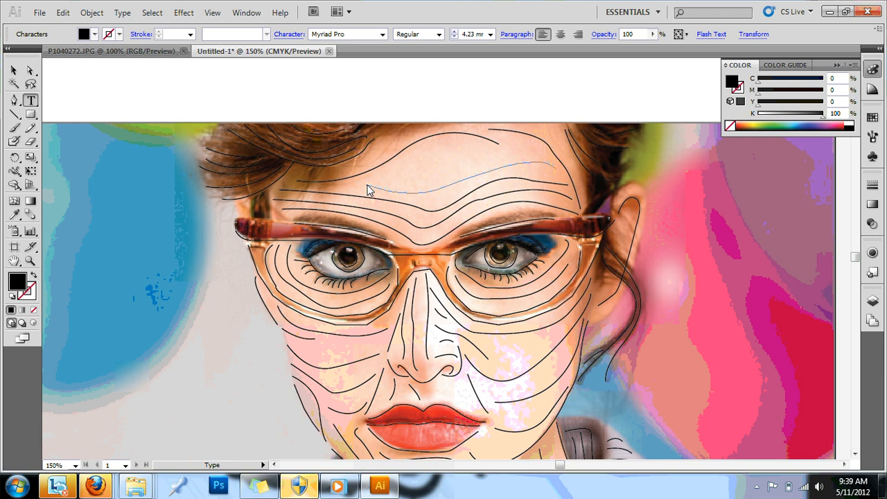
{"action": "left_click", "coordinate": [381, 192]}
{"action": "type", "text": ";kjb;kdsfb;kjbc;kasjbd"}
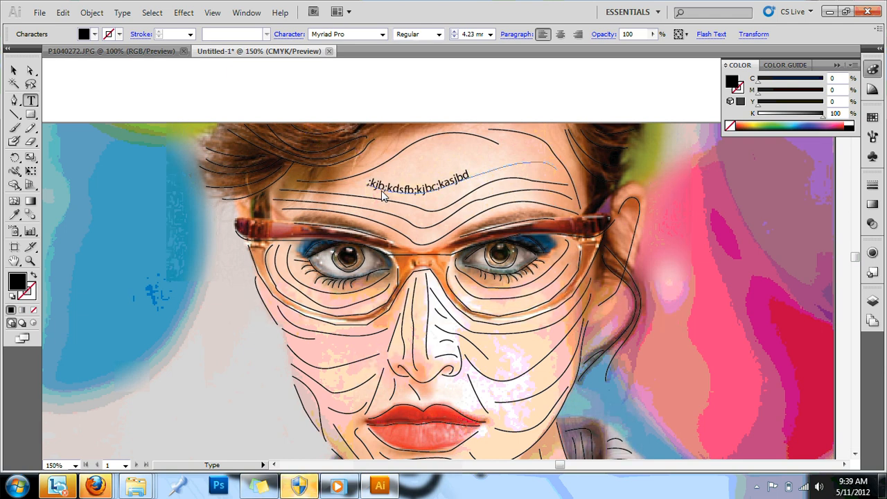
{"action": "key", "text": "BackSpace"}
{"action": "key", "text": "BackSpace"}
{"action": "key", "text": "BackSpace"}
{"action": "key", "text": "BackSpace"}
{"action": "key", "text": "BackSpace"}
{"action": "key", "text": "BackSpace"}
{"action": "key", "text": "BackSpace"}
{"action": "key", "text": "BackSpace"}
{"action": "key", "text": "BackSpace"}
{"action": "key", "text": "BackSpace"}
{"action": "key", "text": "BackSpace"}
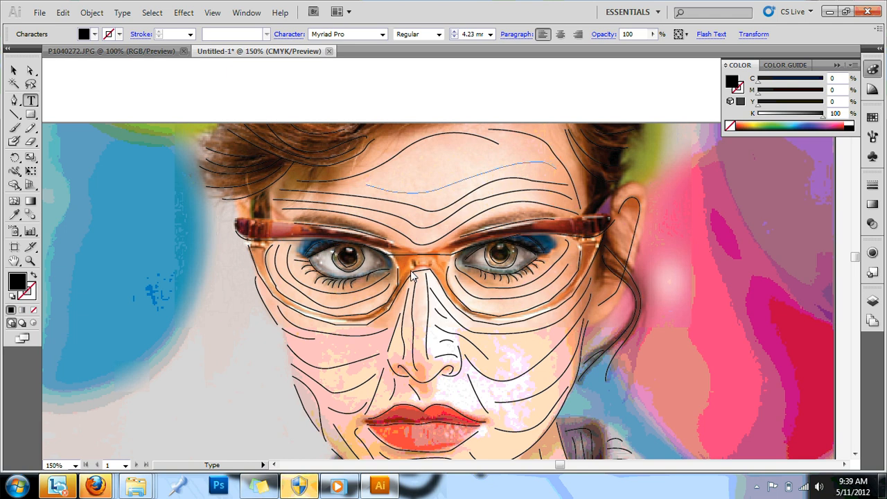
- Enter "teacher teacher teacher" along the forehead path, with widened gaps between the words
{"action": "type", "text": "teach"}
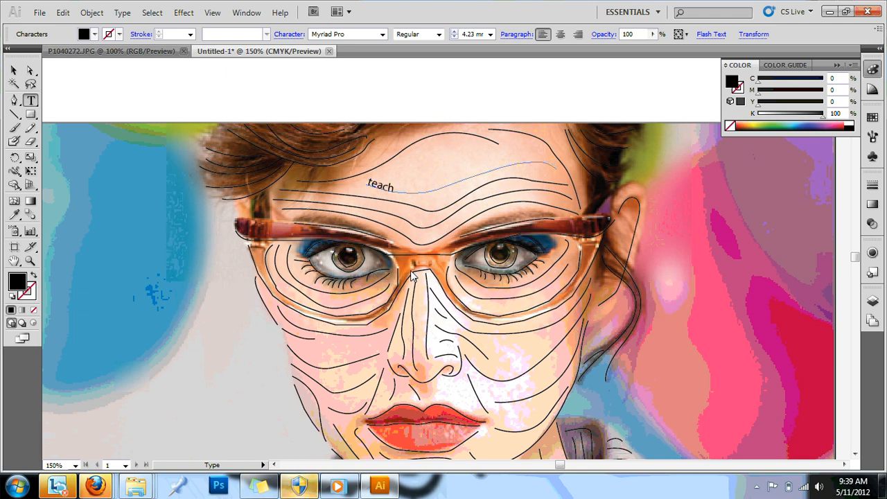
{"action": "type", "text": "er te"}
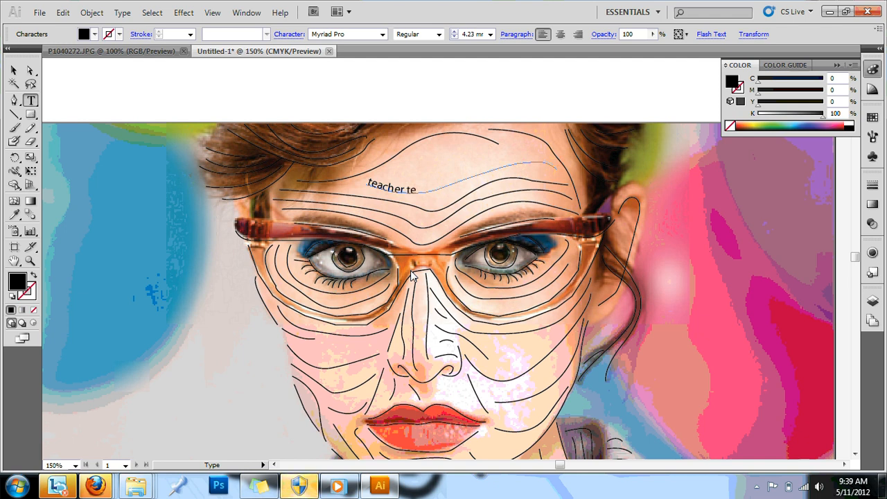
{"action": "type", "text": "a"}
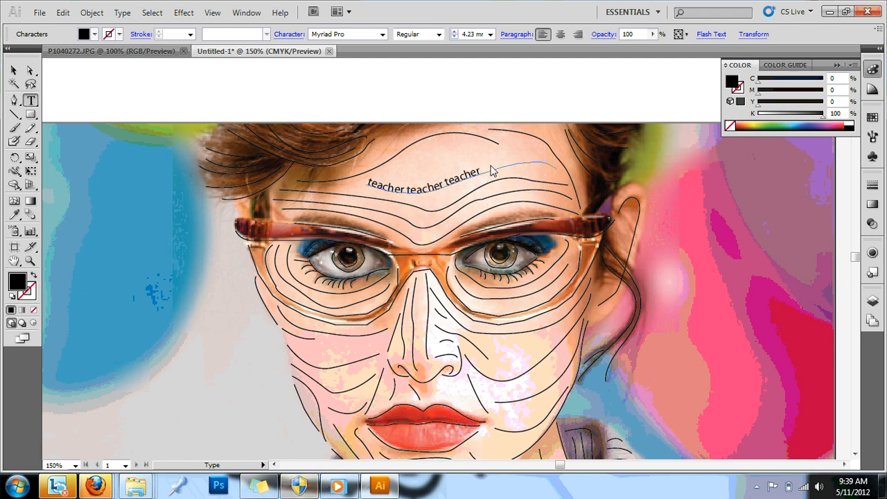
{"action": "left_click", "coordinate": [443, 187]}
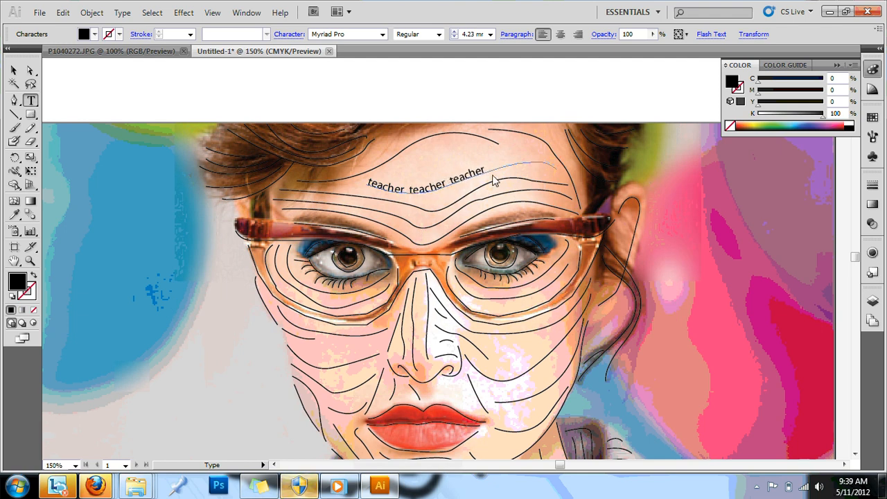
- Set the font of all the forehead text to El&Font Bubble
{"action": "left_click_drag", "start_coordinate": [494, 181], "coordinate": [360, 160]}
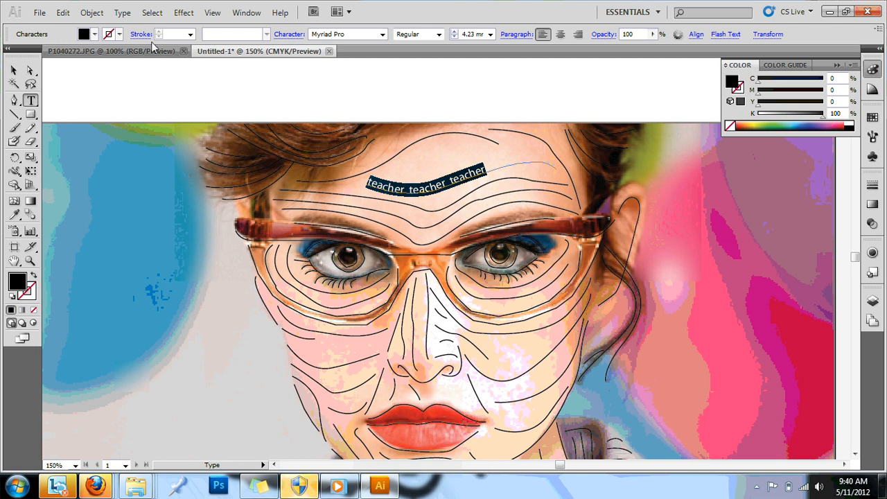
{"action": "left_click", "coordinate": [122, 13]}
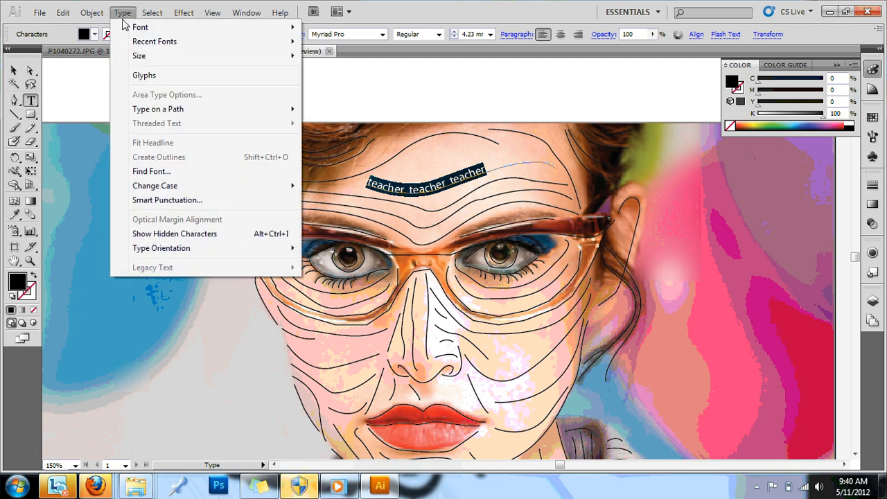
{"action": "mouse_move", "coordinate": [152, 12]}
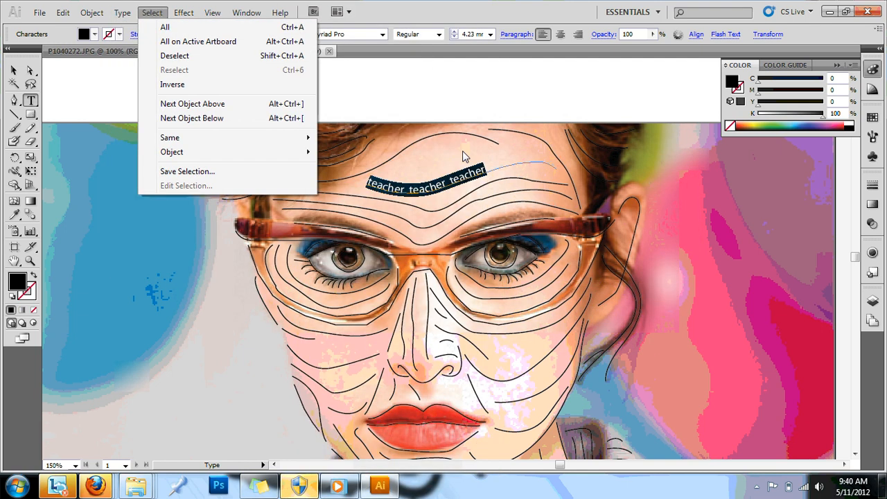
{"action": "mouse_move", "coordinate": [277, 28]}
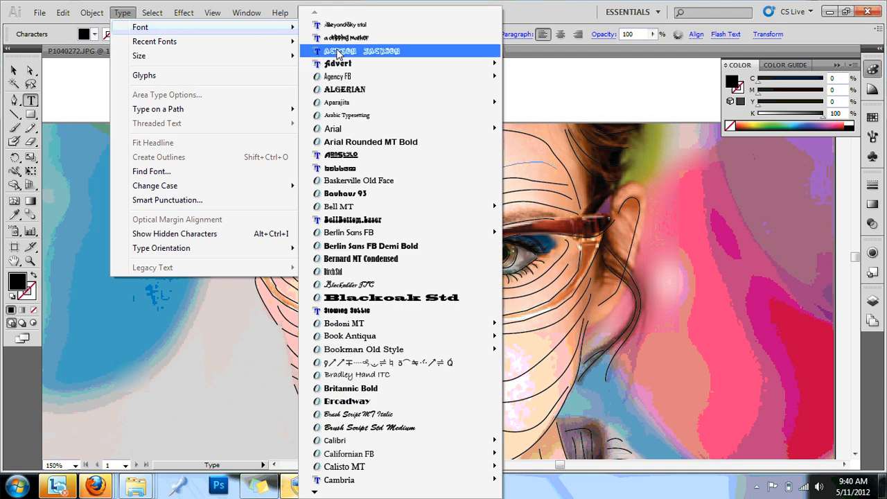
{"action": "mouse_move", "coordinate": [400, 496]}
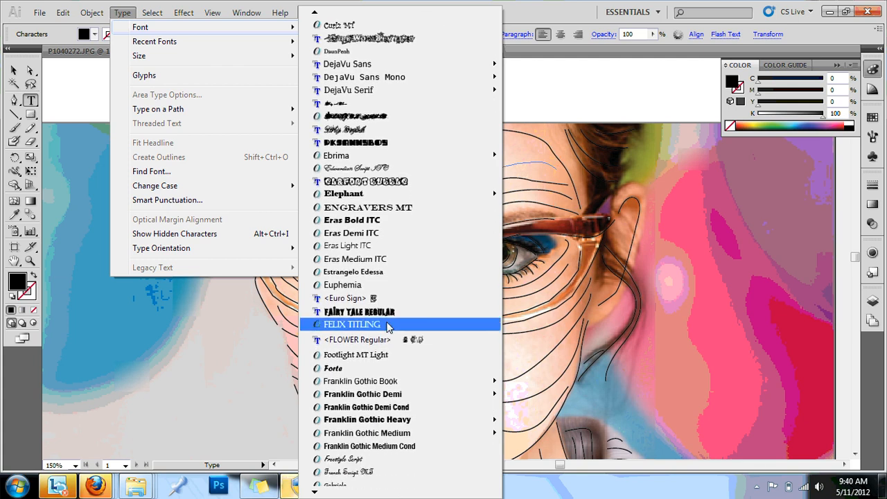
{"action": "left_click", "coordinate": [378, 183]}
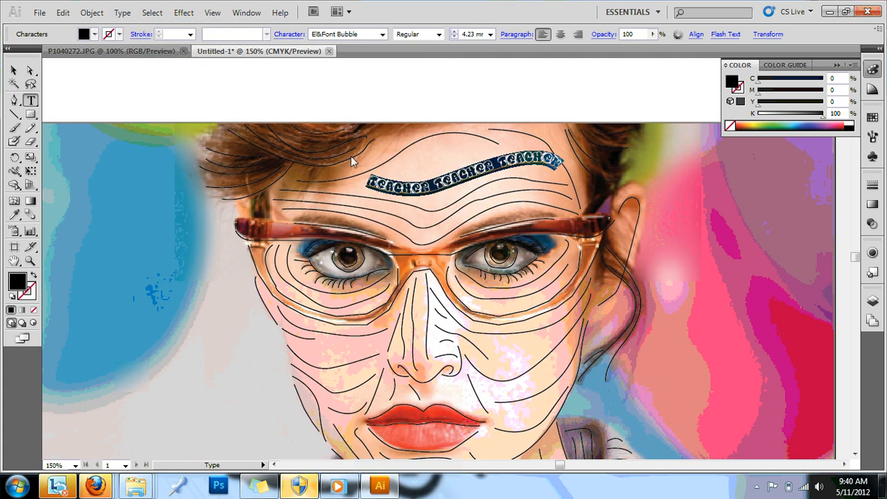
{"action": "left_click", "coordinate": [14, 70]}
{"action": "left_click", "coordinate": [410, 158]}
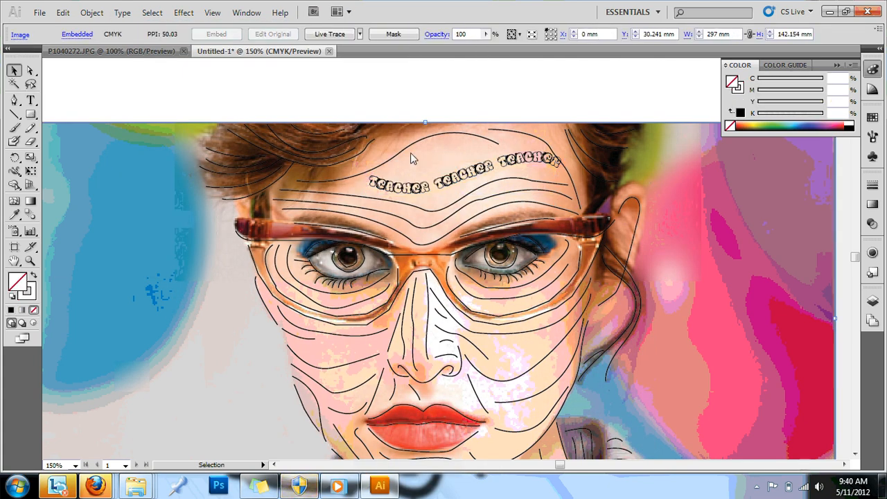
- Change the font of all the forehead path text to DKSammyBoy
{"action": "left_click", "coordinate": [511, 167]}
{"action": "key", "text": "t"}
{"action": "left_click", "coordinate": [554, 164]}
{"action": "left_click_drag", "start_coordinate": [558, 167], "coordinate": [335, 205]}
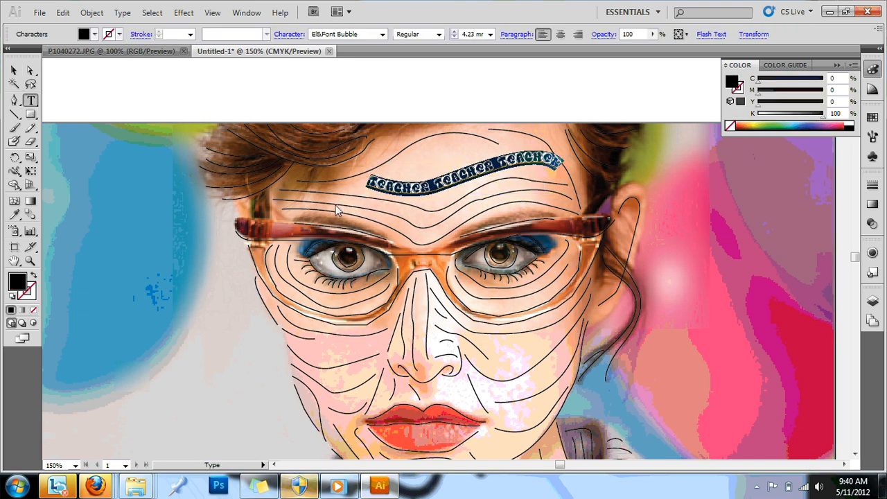
{"action": "left_click", "coordinate": [121, 12]}
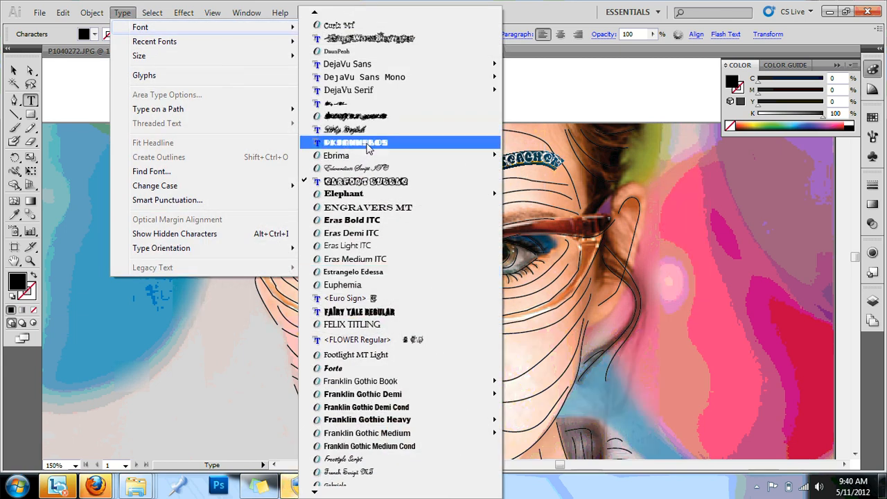
{"action": "left_click", "coordinate": [367, 143]}
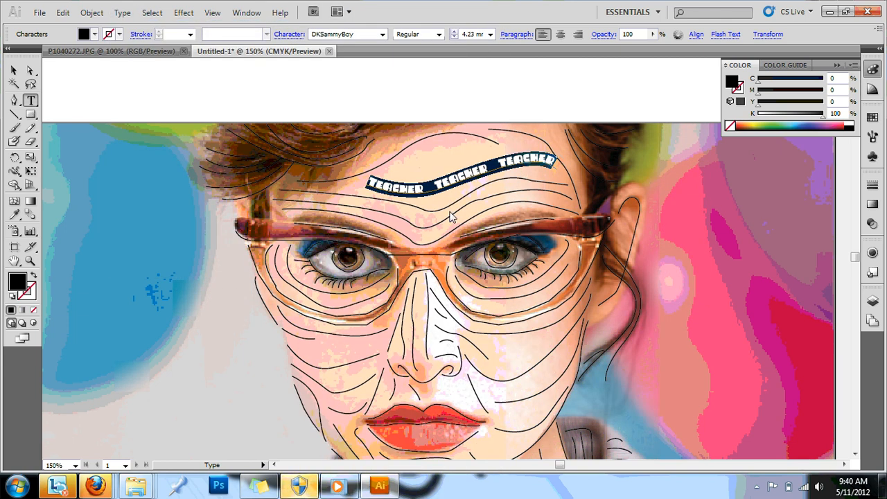
{"action": "left_click", "coordinate": [14, 70]}
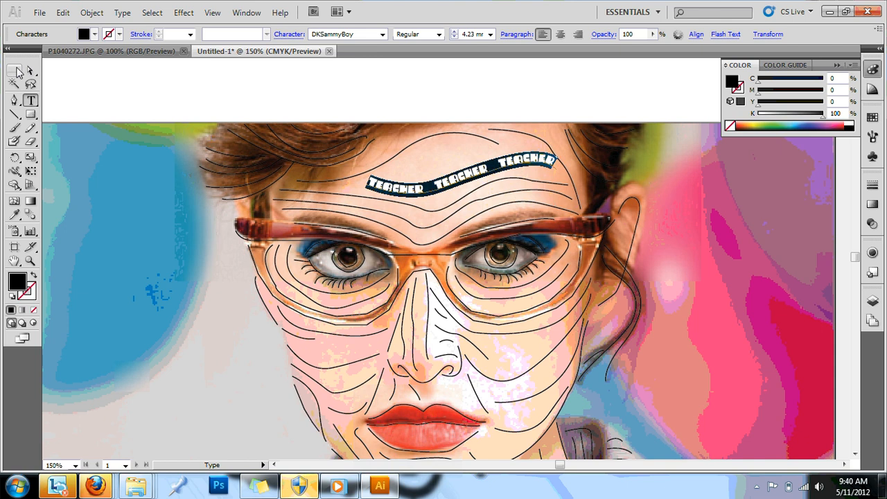
{"action": "left_click", "coordinate": [416, 279]}
{"action": "left_click", "coordinate": [449, 181]}
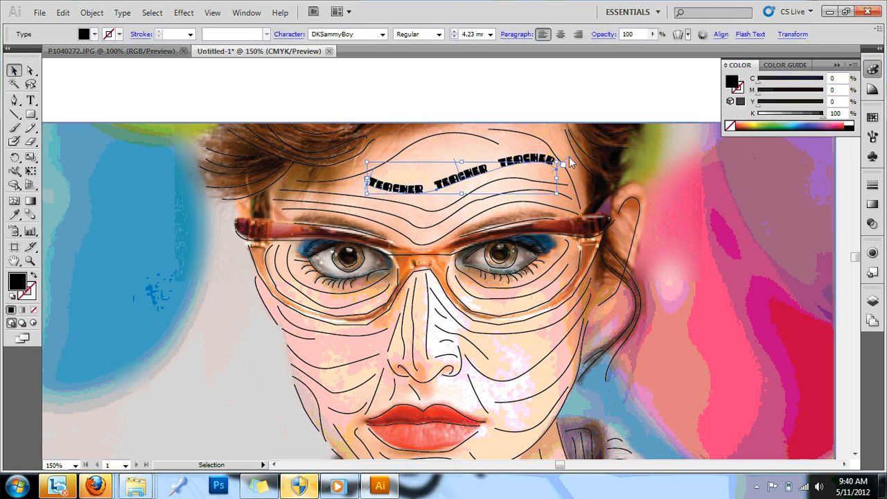
- Set the font size of all the forehead text to 4 mm so it fits its path
{"action": "double_click", "coordinate": [521, 165]}
{"action": "left_click_drag", "start_coordinate": [561, 170], "coordinate": [361, 187]}
{"action": "left_click", "coordinate": [455, 31]}
{"action": "left_click", "coordinate": [455, 32]}
{"action": "left_click", "coordinate": [454, 37]}
{"action": "left_click", "coordinate": [455, 36]}
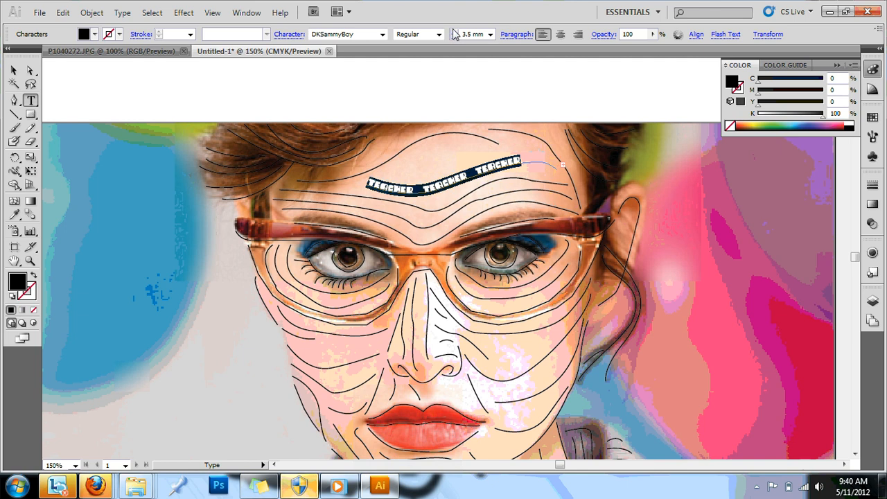
{"action": "left_click", "coordinate": [455, 31]}
{"action": "left_click", "coordinate": [455, 37]}
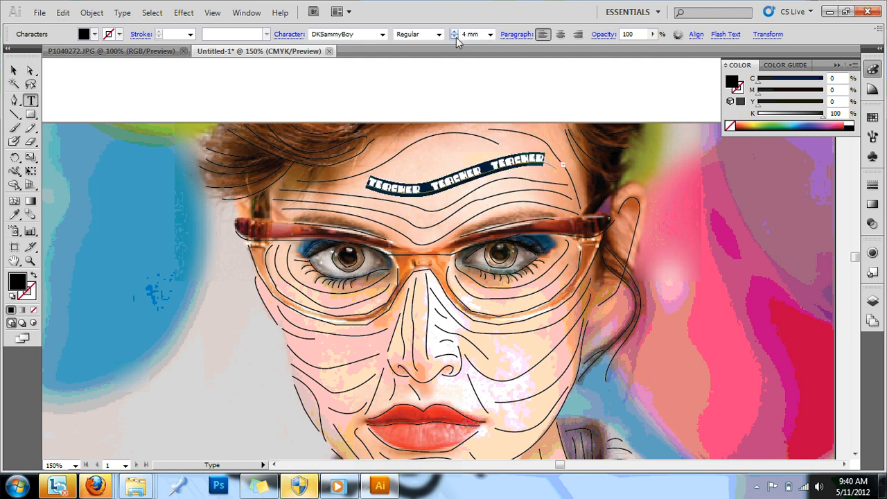
{"action": "key", "text": "Escape"}
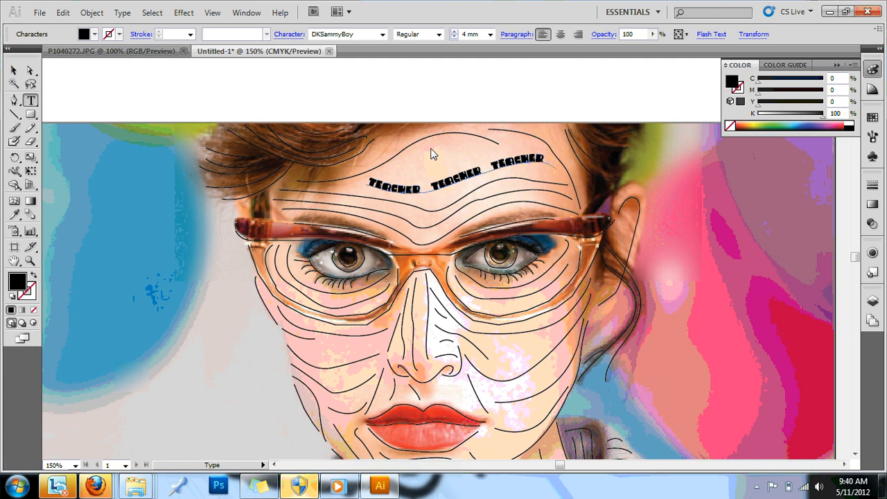
- Expand the forehead path text into editable shapes with the Object and Fill options enabled
{"action": "left_click", "coordinate": [13, 72]}
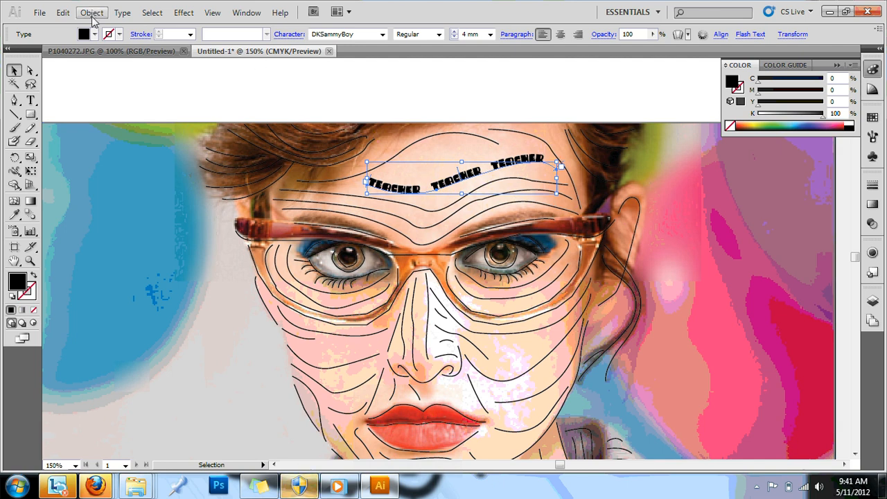
{"action": "left_click", "coordinate": [92, 14]}
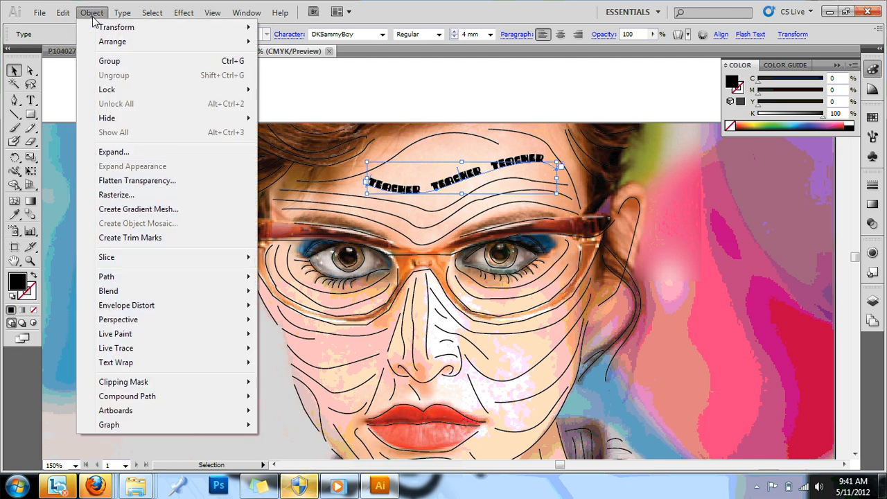
{"action": "left_click", "coordinate": [147, 147]}
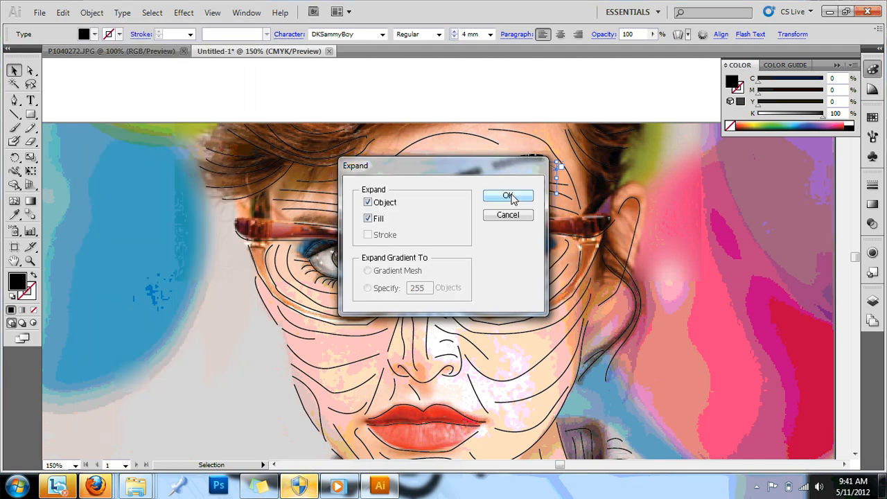
{"action": "left_click", "coordinate": [509, 196]}
{"action": "left_click", "coordinate": [433, 187]}
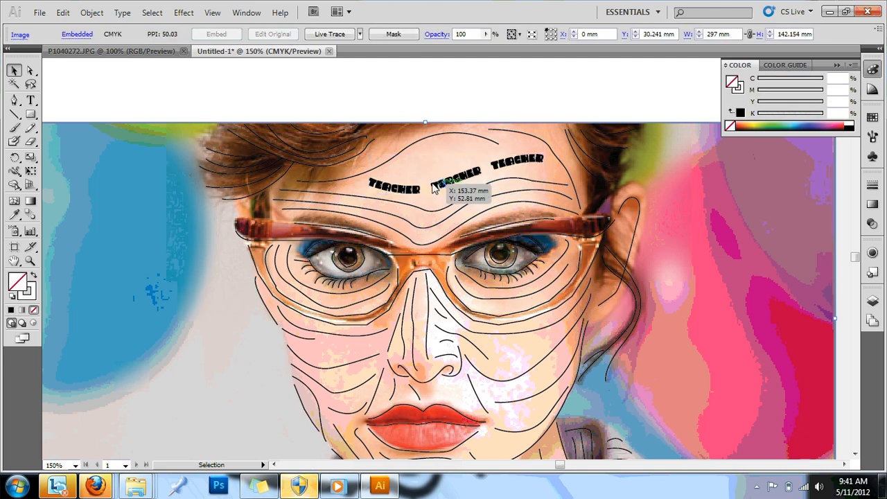
{"action": "left_click", "coordinate": [392, 197]}
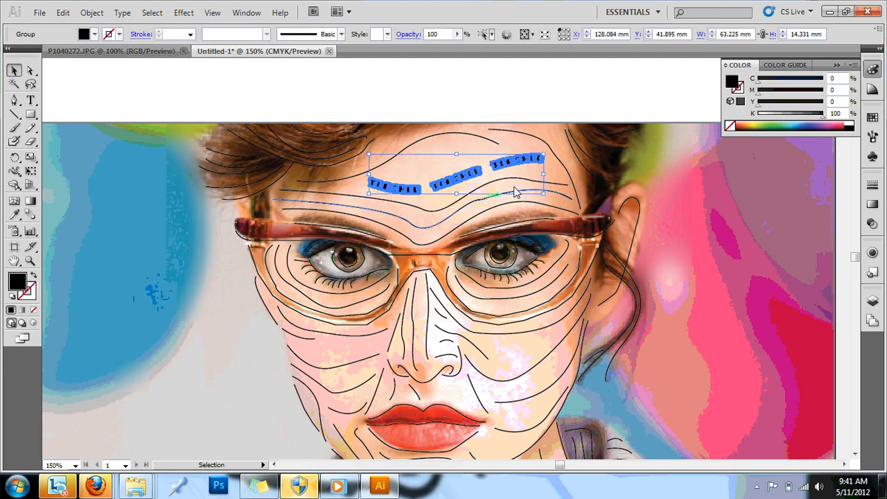
{"action": "left_click", "coordinate": [426, 244]}
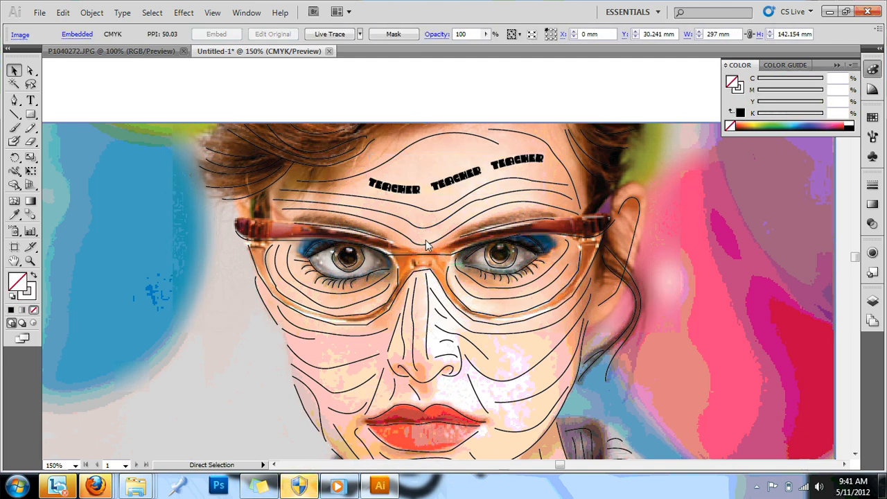
- Isolate the expanded forehead lettering group and move the first word's T slightly up and away from the E
{"action": "scroll", "coordinate": [426, 243], "scroll_direction": "up", "scroll_amount": 2}
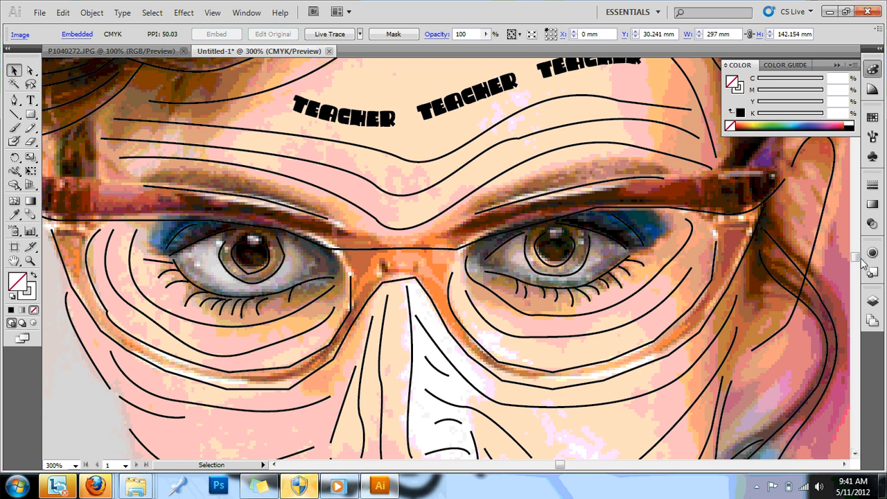
{"action": "left_click_drag", "start_coordinate": [856, 260], "coordinate": [856, 256]}
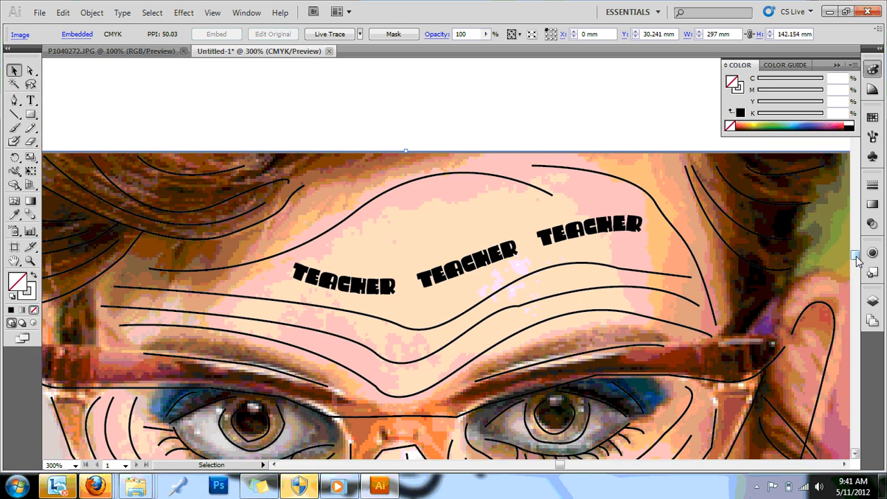
{"action": "left_click", "coordinate": [299, 280]}
{"action": "double_click", "coordinate": [300, 280]}
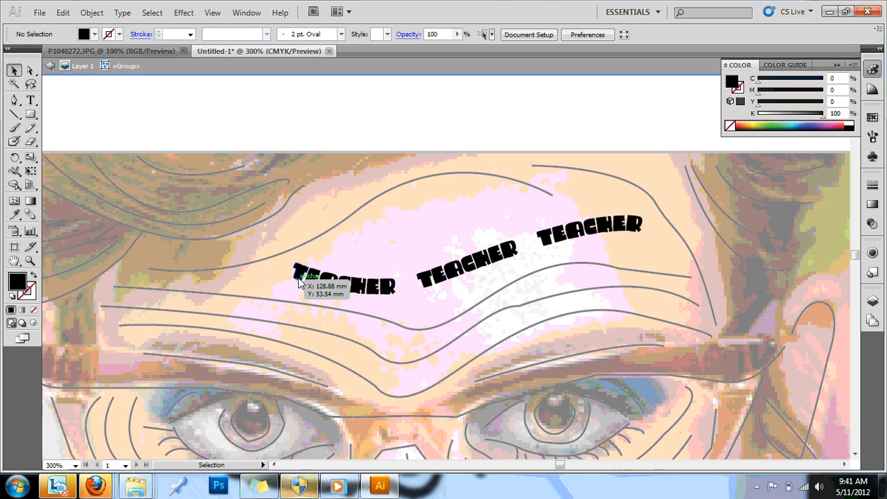
{"action": "left_click_drag", "start_coordinate": [300, 280], "coordinate": [295, 273]}
- Enlarge the first word's E to about 5.6 by 6.3 mm and its A to about 11.8 by 11 mm
{"action": "left_click", "coordinate": [311, 279]}
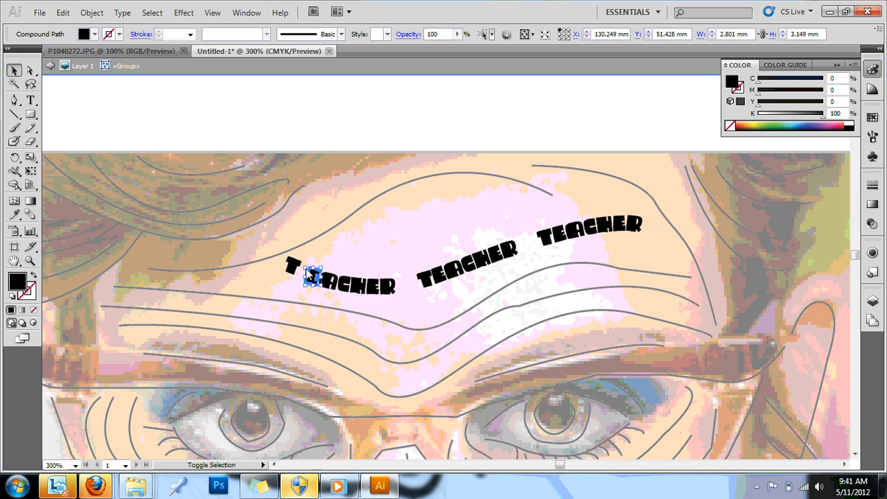
{"action": "left_click_drag", "start_coordinate": [310, 275], "coordinate": [333, 254]}
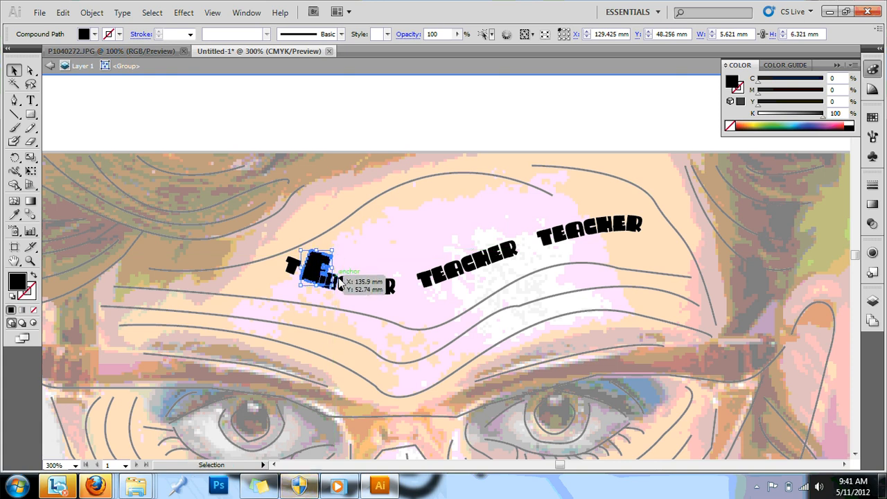
{"action": "left_click", "coordinate": [339, 284]}
{"action": "left_click_drag", "start_coordinate": [330, 290], "coordinate": [393, 229]}
{"action": "left_click_drag", "start_coordinate": [350, 288], "coordinate": [350, 286]}
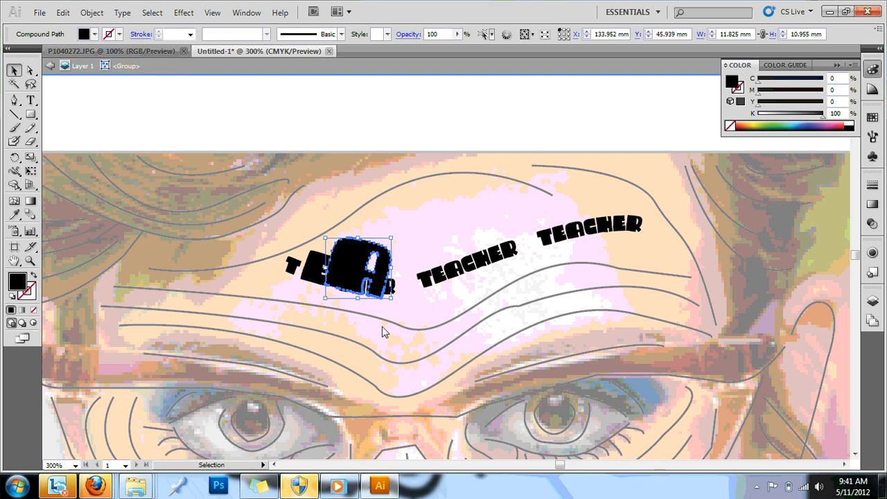
- Move the first word's CHER to the right of the enlarged A and shift the A slightly right, clear of the E
{"action": "left_click", "coordinate": [397, 309]}
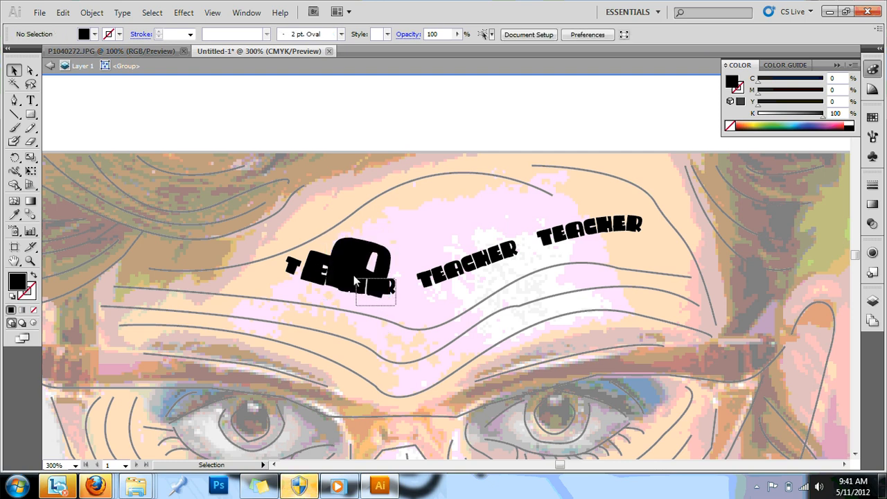
{"action": "left_click", "coordinate": [372, 239]}
{"action": "left_click", "coordinate": [356, 261], "text": "shift"}
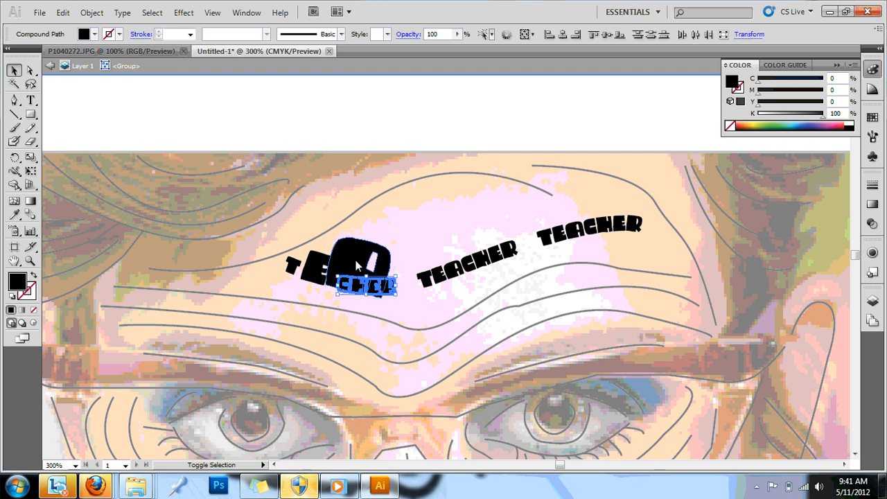
{"action": "left_click_drag", "start_coordinate": [355, 278], "coordinate": [452, 297]}
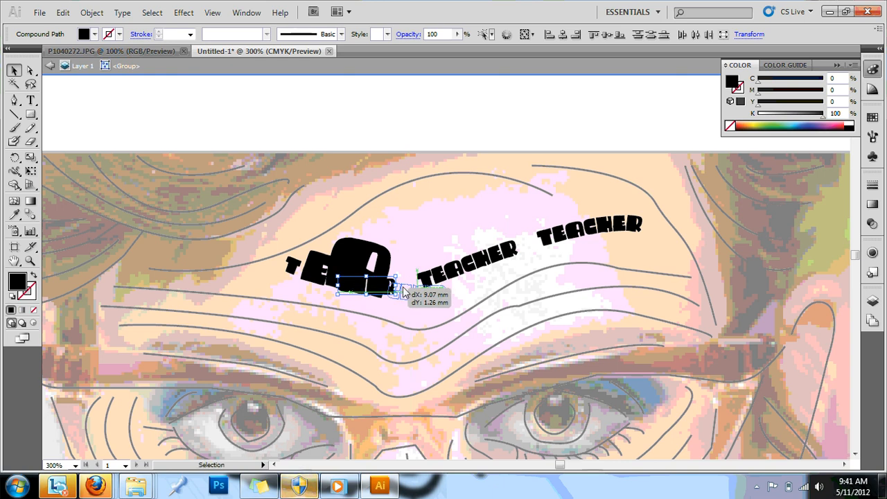
{"action": "left_click", "coordinate": [420, 325]}
{"action": "left_click", "coordinate": [338, 273]}
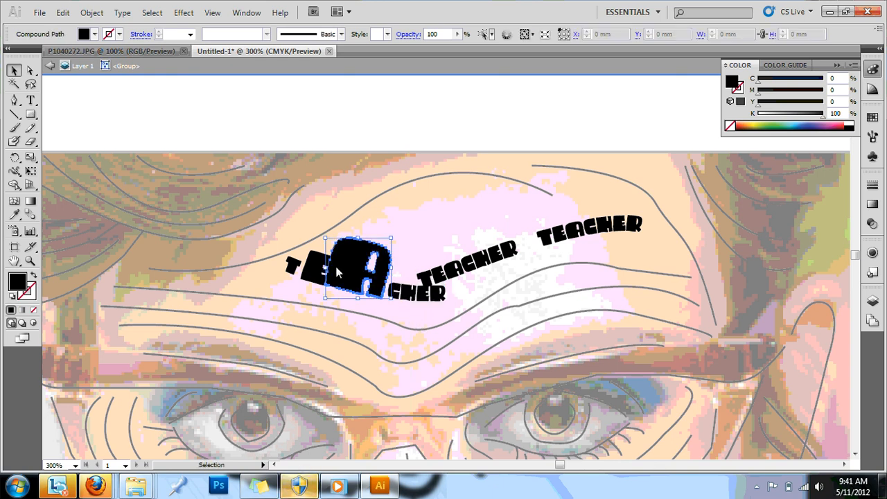
{"action": "left_click", "coordinate": [381, 361]}
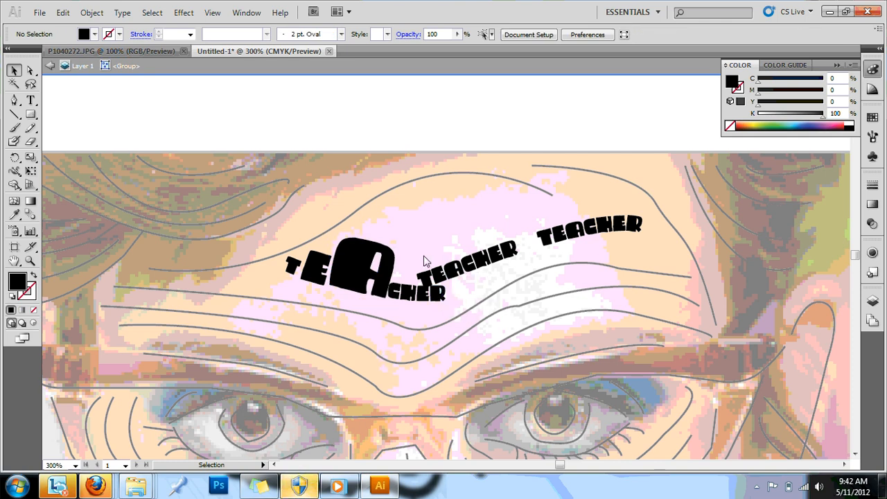
- Shift the second and third TEACHER words together to the right, leaving a wide gap after the first word
{"action": "left_click_drag", "start_coordinate": [422, 249], "coordinate": [659, 210]}
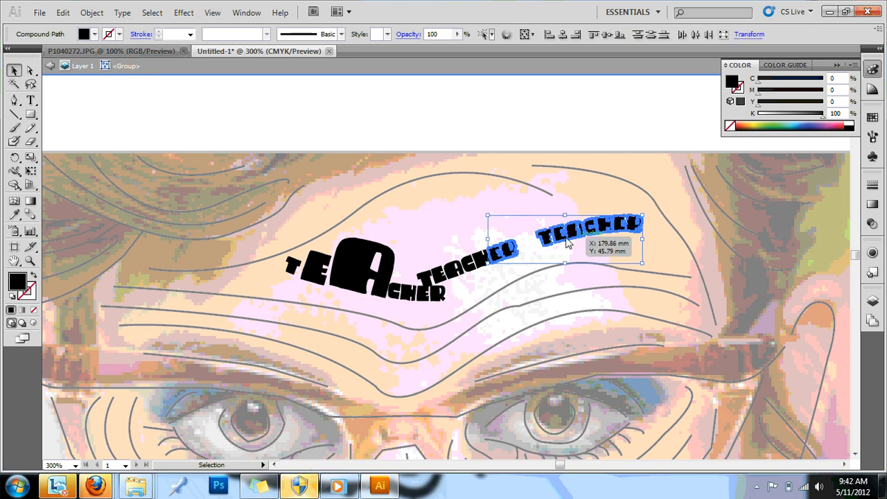
{"action": "left_click", "coordinate": [425, 209]}
{"action": "left_click_drag", "start_coordinate": [406, 204], "coordinate": [655, 279]}
{"action": "key", "text": "Right"}
{"action": "key", "text": "Right"}
{"action": "key", "text": "Right"}
{"action": "key", "text": "Right"}
{"action": "key", "text": "Right"}
{"action": "key", "text": "Right"}
{"action": "key", "text": "Right"}
{"action": "key", "text": "Right"}
{"action": "key", "text": "Right"}
{"action": "key", "text": "Right"}
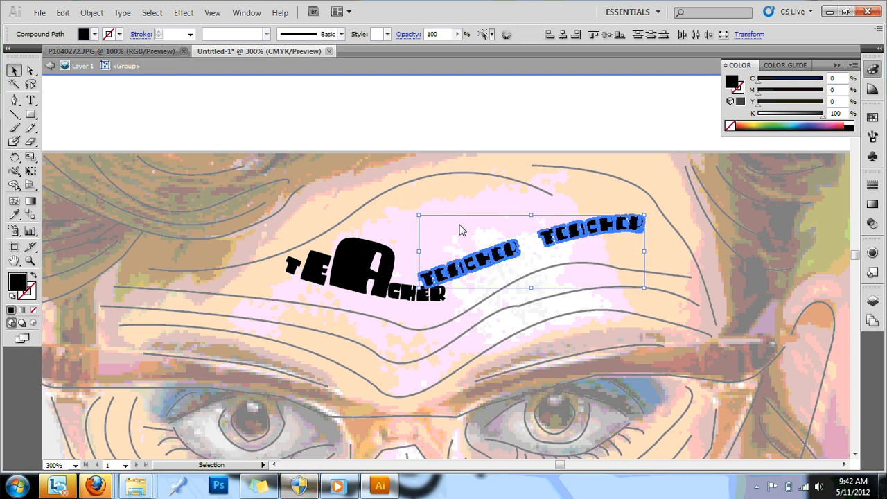
{"action": "key", "text": "Right"}
{"action": "key", "text": "Right"}
{"action": "key", "text": "Right"}
{"action": "key", "text": "Right"}
{"action": "key", "text": "Right"}
{"action": "key", "text": "Right"}
{"action": "key", "text": "Right"}
{"action": "key", "text": "Right"}
{"action": "key", "text": "Right"}
{"action": "key", "text": "Right"}
{"action": "key", "text": "Right"}
{"action": "key", "text": "Right"}
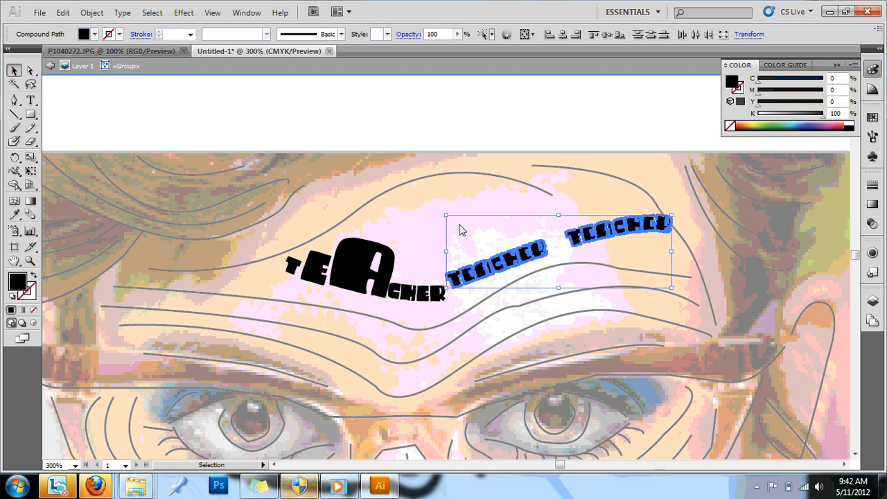
{"action": "key", "text": "Right"}
{"action": "key", "text": "Right"}
{"action": "key", "text": "Right"}
{"action": "key", "text": "Right"}
{"action": "key", "text": "Right"}
{"action": "key", "text": "Right"}
{"action": "key", "text": "Right"}
{"action": "key", "text": "Right"}
{"action": "key", "text": "Right"}
{"action": "key", "text": "Right"}
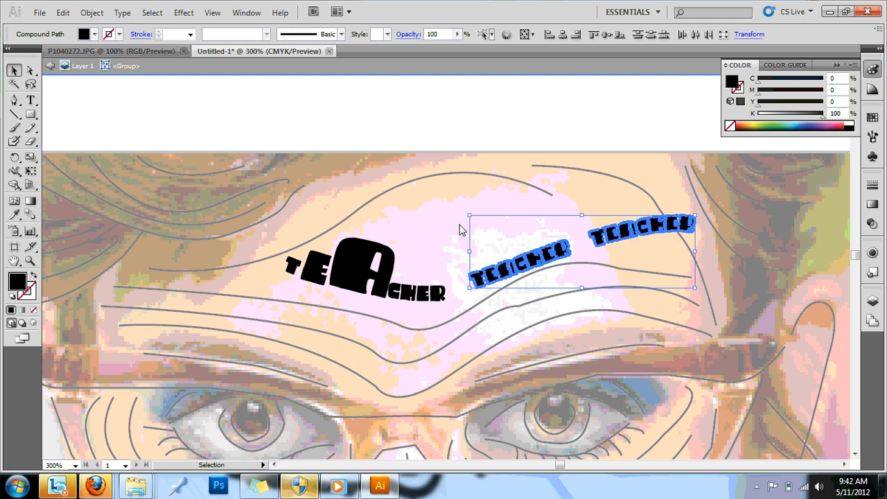
{"action": "key", "text": "Right"}
{"action": "key", "text": "Right"}
{"action": "key", "text": "Right"}
{"action": "key", "text": "Right"}
{"action": "key", "text": "Right"}
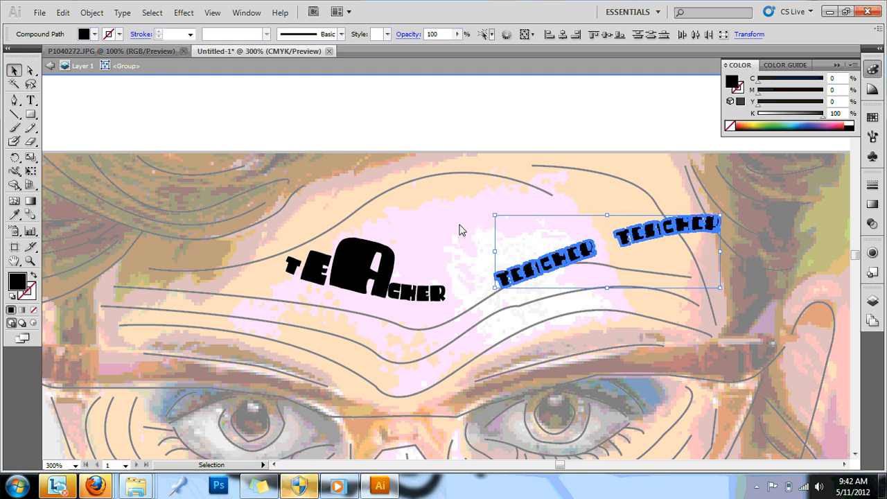
{"action": "left_click", "coordinate": [405, 278]}
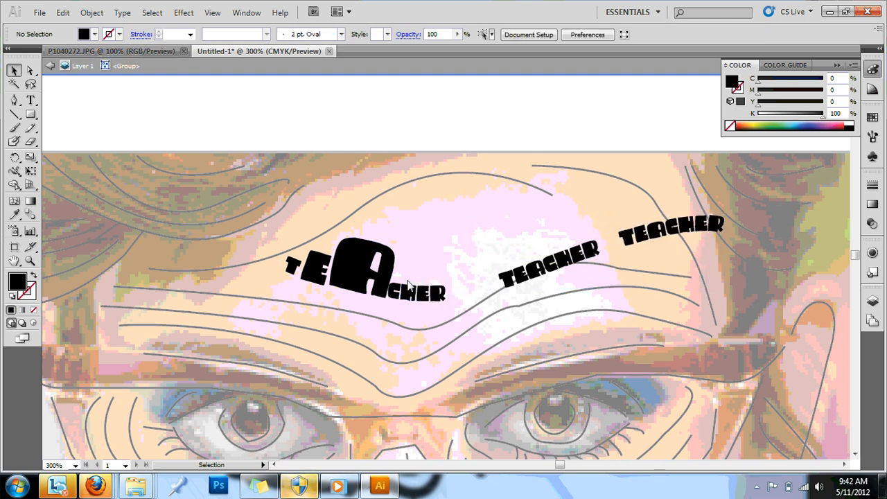
- Move the first word's HER aside and enlarge the C to about 12.6 by 16 mm, tilting it upright beside the A
{"action": "left_click_drag", "start_coordinate": [429, 294], "coordinate": [485, 260]}
{"action": "left_click_drag", "start_coordinate": [396, 300], "coordinate": [430, 298]}
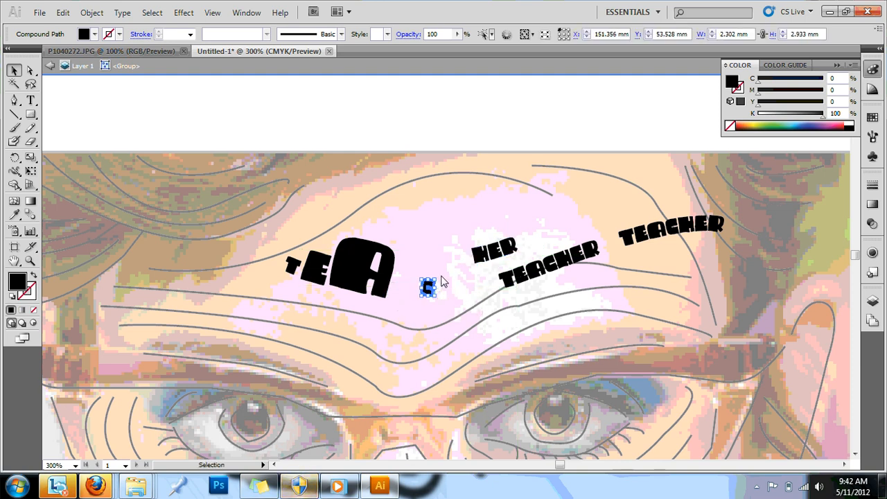
{"action": "left_click_drag", "start_coordinate": [437, 279], "coordinate": [473, 185]}
{"action": "mouse_move", "coordinate": [425, 245]}
{"action": "left_mouse_down"}
{"action": "mouse_move", "coordinate": [388, 208]}
{"action": "mouse_move", "coordinate": [413, 252]}
{"action": "left_mouse_up"}
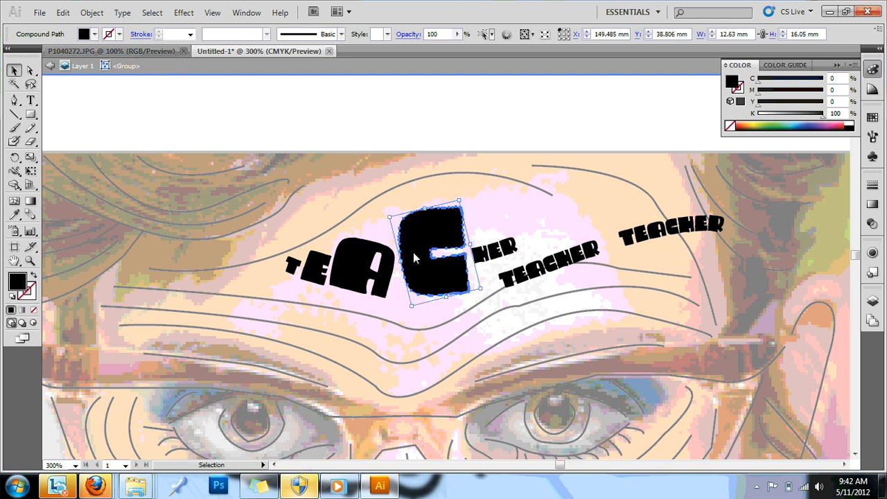
- Rotate the first word's enlarged A upright and fit it closely against the C
{"action": "left_click", "coordinate": [373, 262]}
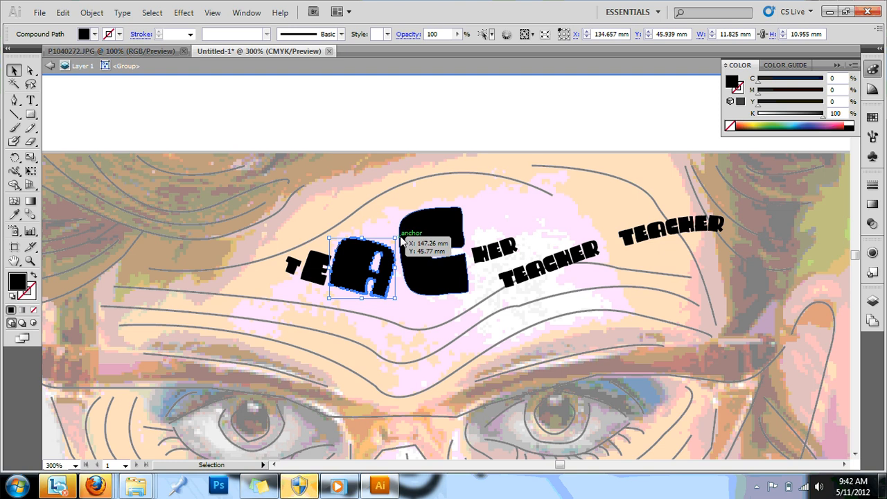
{"action": "left_click_drag", "start_coordinate": [404, 239], "coordinate": [409, 219]}
{"action": "left_click_drag", "start_coordinate": [409, 259], "coordinate": [403, 258]}
- Move the first word's ER further up and right to make room for a larger H
{"action": "left_click", "coordinate": [491, 317]}
{"action": "left_click_drag", "start_coordinate": [483, 269], "coordinate": [560, 235]}
{"action": "left_click", "coordinate": [503, 249], "text": "shift"}
- Enlarge the first word's H to about 14.9 by 14.8 mm and tilt it to fit against the C
{"action": "left_click", "coordinate": [488, 261]}
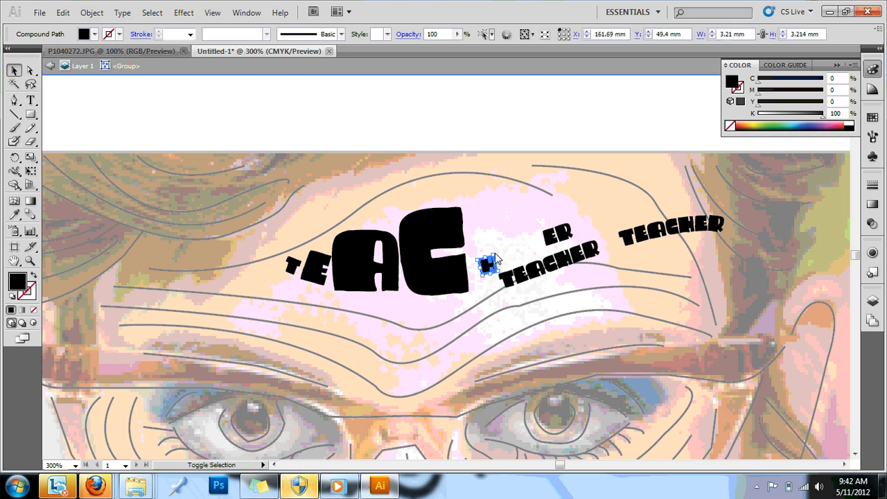
{"action": "left_click_drag", "start_coordinate": [496, 257], "coordinate": [527, 182]}
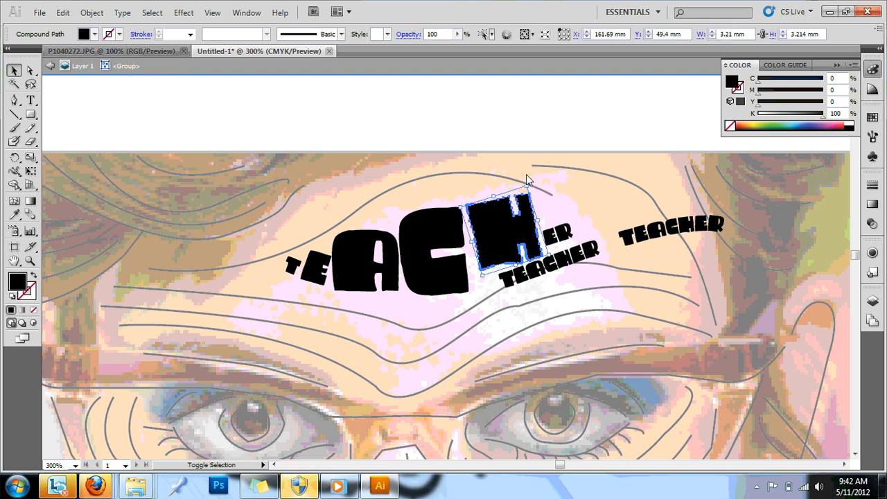
{"action": "left_click_drag", "start_coordinate": [532, 186], "coordinate": [524, 182]}
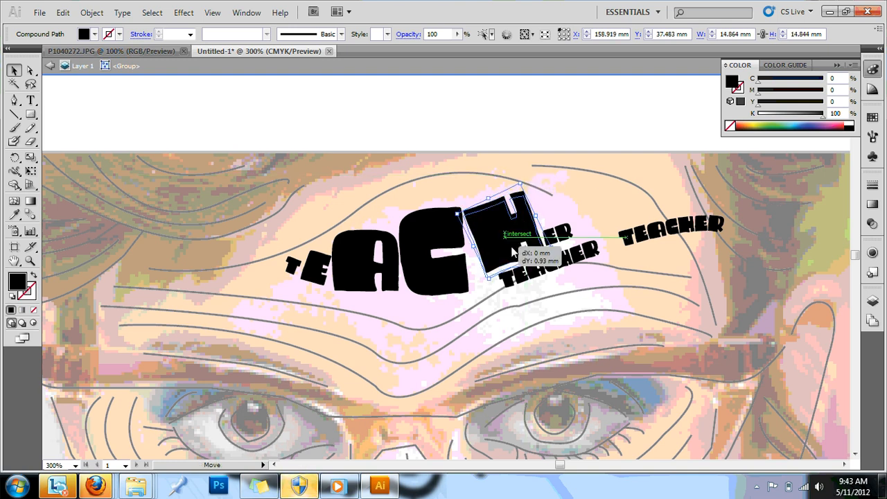
{"action": "left_click", "coordinate": [598, 220]}
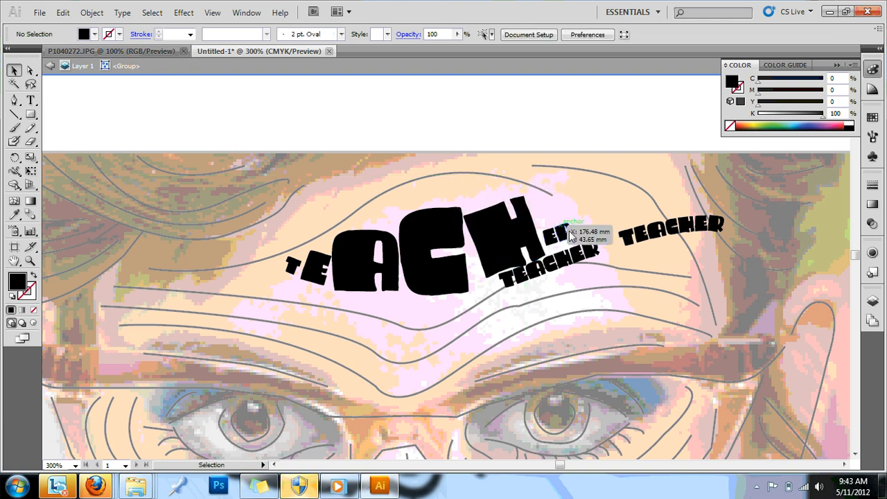
{"action": "left_click", "coordinate": [500, 217]}
{"action": "left_click_drag", "start_coordinate": [521, 191], "coordinate": [518, 187]}
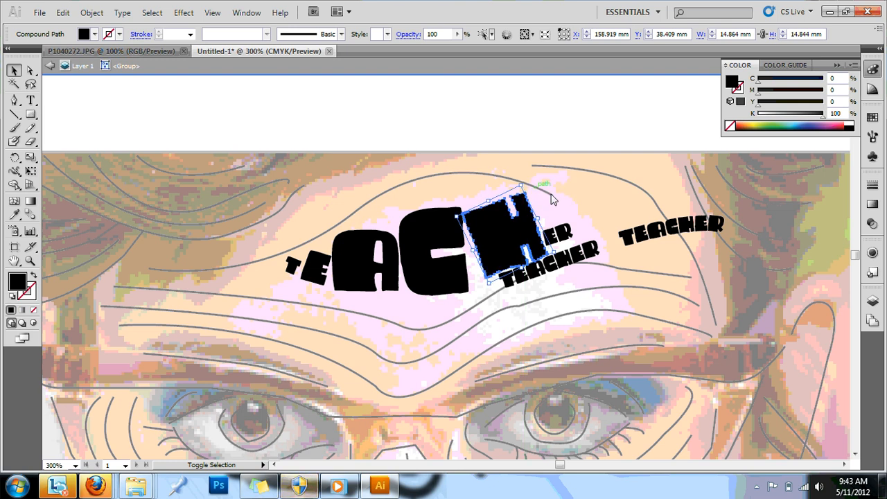
- Enlarge the first word's ER together and place it against the H, rising along the upper forehead line
{"action": "left_click", "coordinate": [574, 208]}
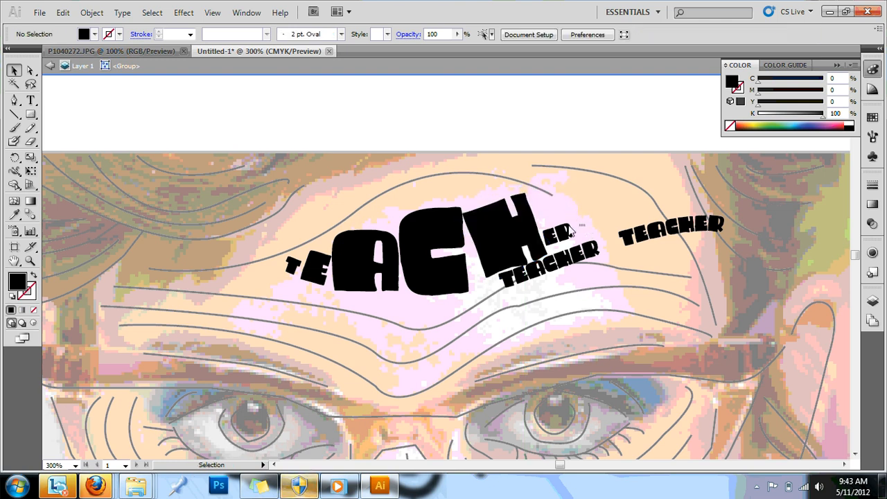
{"action": "left_click", "coordinate": [524, 251]}
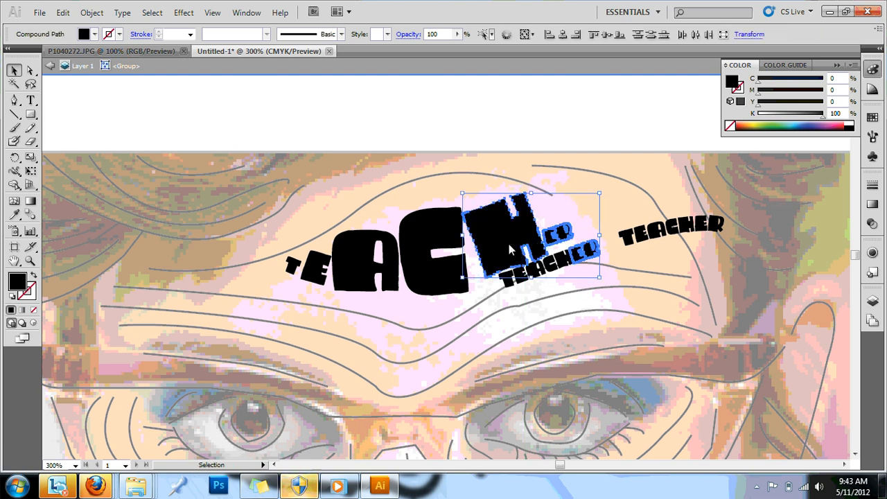
{"action": "left_click_drag", "start_coordinate": [524, 251], "coordinate": [635, 189]}
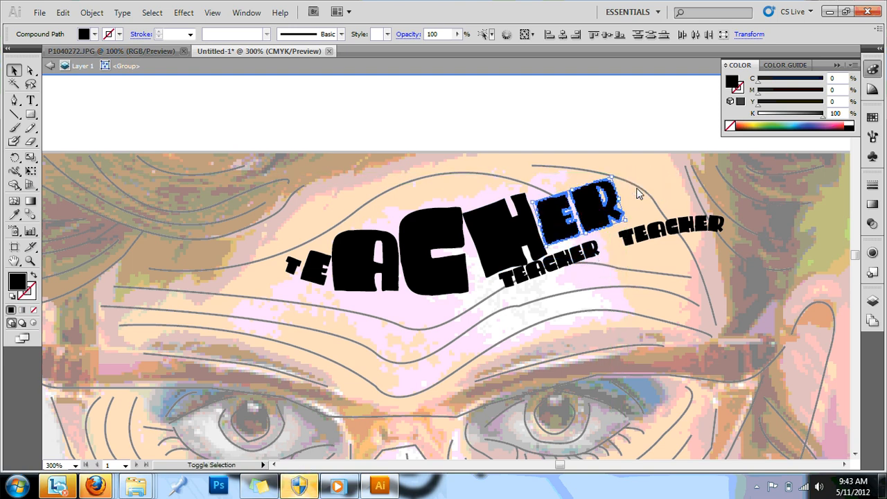
{"action": "left_click", "coordinate": [673, 187]}
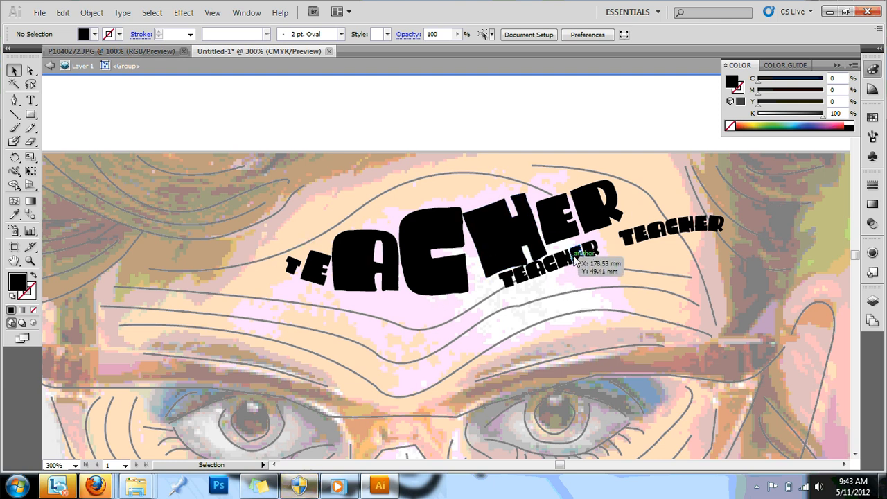
- Select all the letters of the small second word under the enlarged H and move them above the first word's C, beneath the upper forehead curve
{"action": "left_click", "coordinate": [574, 255]}
{"action": "left_click", "coordinate": [607, 280]}
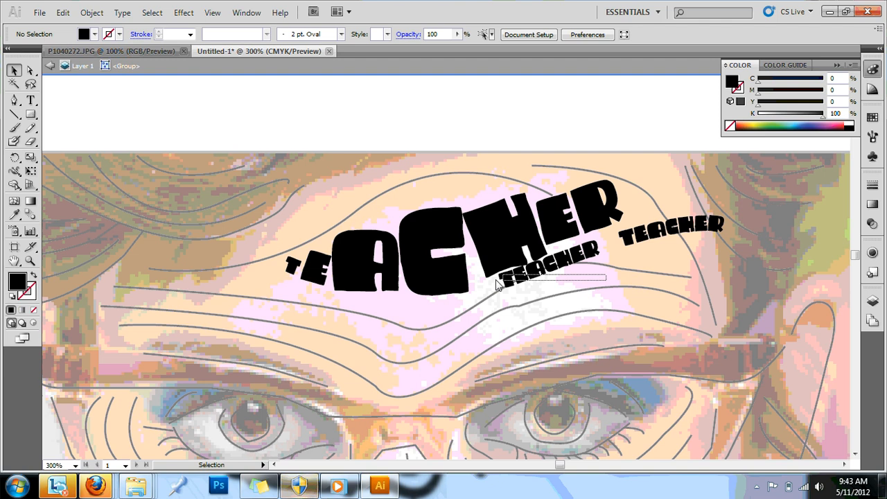
{"action": "left_click_drag", "start_coordinate": [496, 285], "coordinate": [496, 286]}
{"action": "left_click", "coordinate": [512, 239], "text": "shift"}
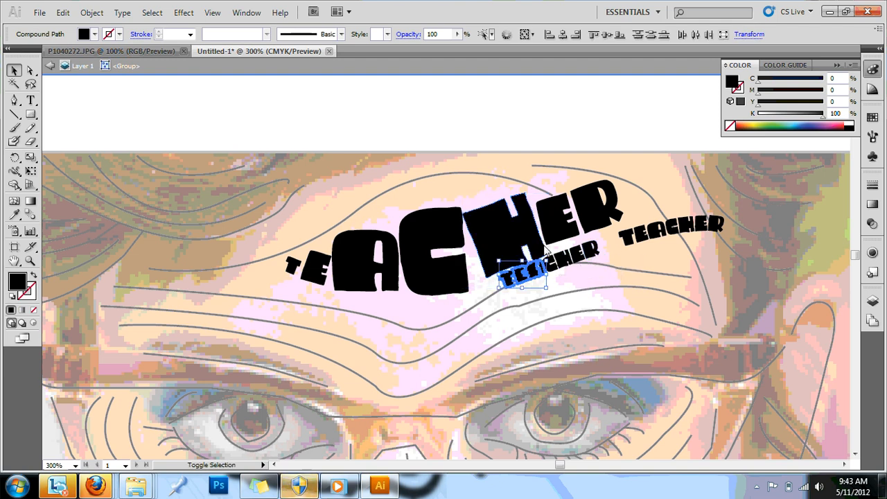
{"action": "left_click", "coordinate": [591, 251], "text": "shift"}
{"action": "left_click", "coordinate": [581, 253], "text": "shift"}
{"action": "left_click", "coordinate": [567, 257], "text": "shift"}
{"action": "left_click_drag", "start_coordinate": [553, 265], "coordinate": [483, 174]}
- Spread the second word's R, E and H apart and rotate them to follow the upper forehead curve
{"action": "left_click", "coordinate": [482, 172]}
{"action": "left_click", "coordinate": [442, 185]}
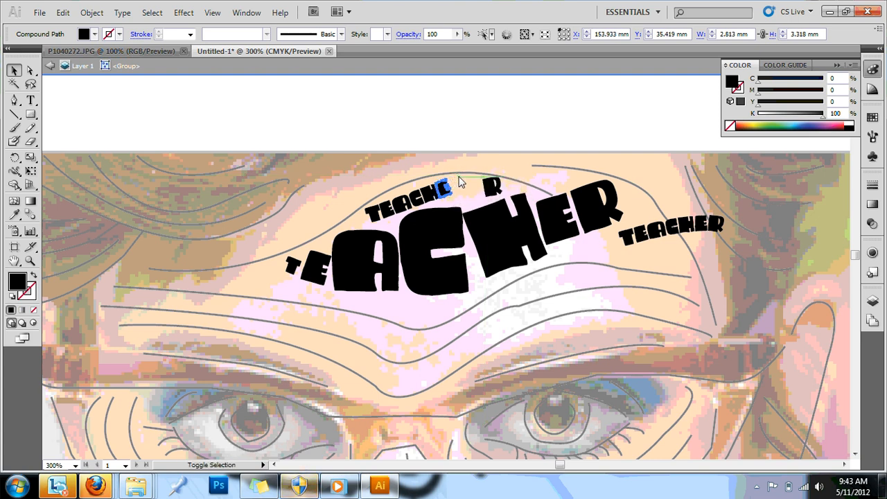
{"action": "left_click_drag", "start_coordinate": [461, 183], "coordinate": [431, 178]}
{"action": "left_click", "coordinate": [433, 198]}
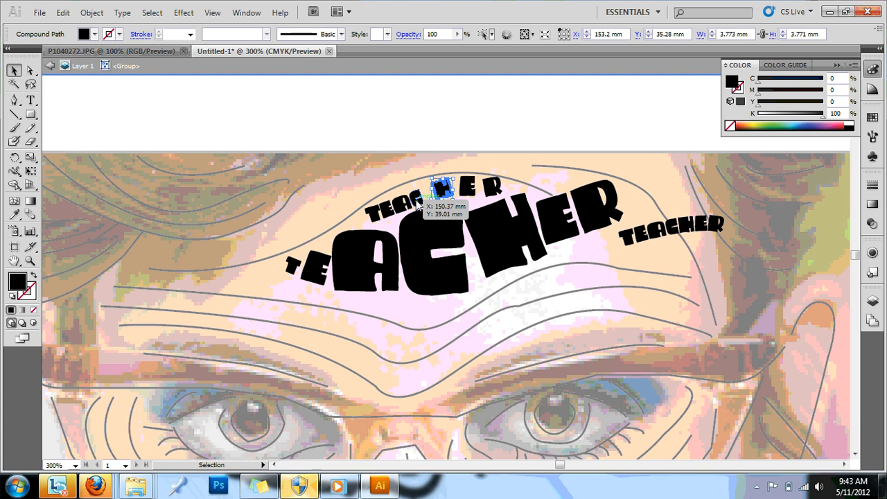
- Space out the second word's C, A and TE along the rising part of the upper forehead curve
{"action": "left_click", "coordinate": [417, 198]}
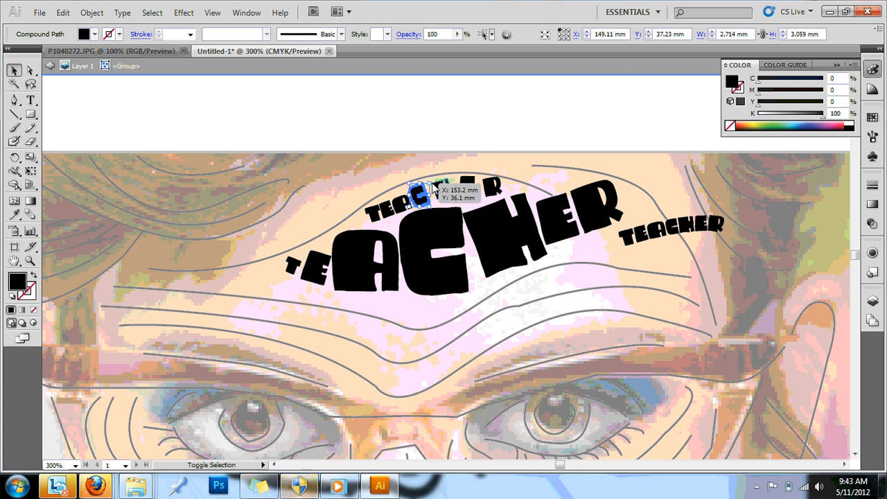
{"action": "left_click_drag", "start_coordinate": [420, 200], "coordinate": [387, 208]}
{"action": "left_click", "coordinate": [374, 207]}
- Shift the second word's final E and R further along the curve and tilt the R to follow its descent
{"action": "left_click_drag", "start_coordinate": [449, 201], "coordinate": [493, 196]}
{"action": "left_click", "coordinate": [497, 188]}
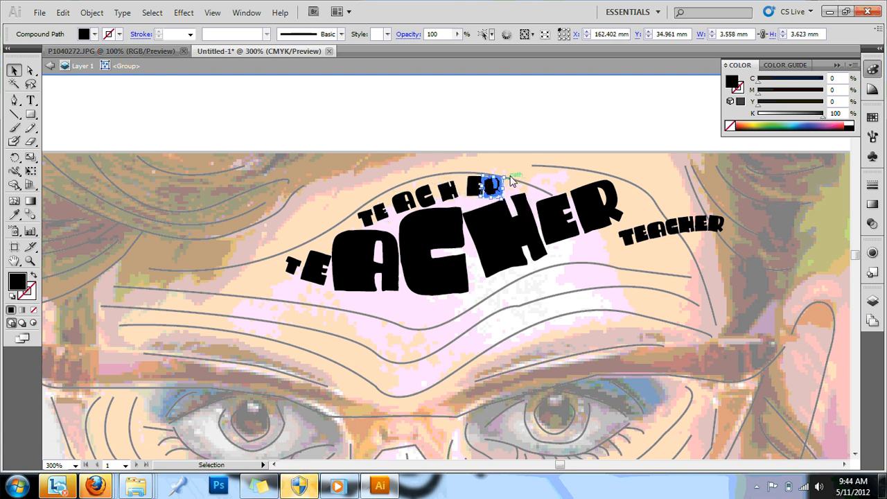
{"action": "left_click_drag", "start_coordinate": [492, 195], "coordinate": [502, 197]}
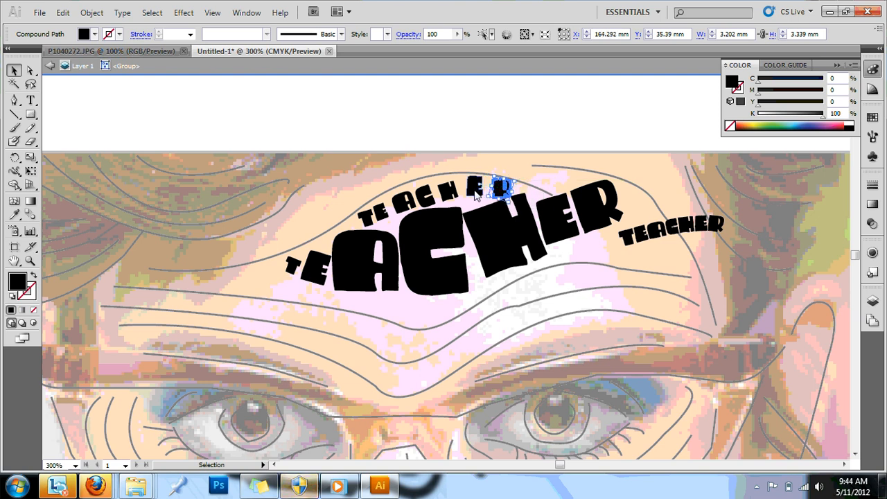
{"action": "left_click", "coordinate": [628, 226]}
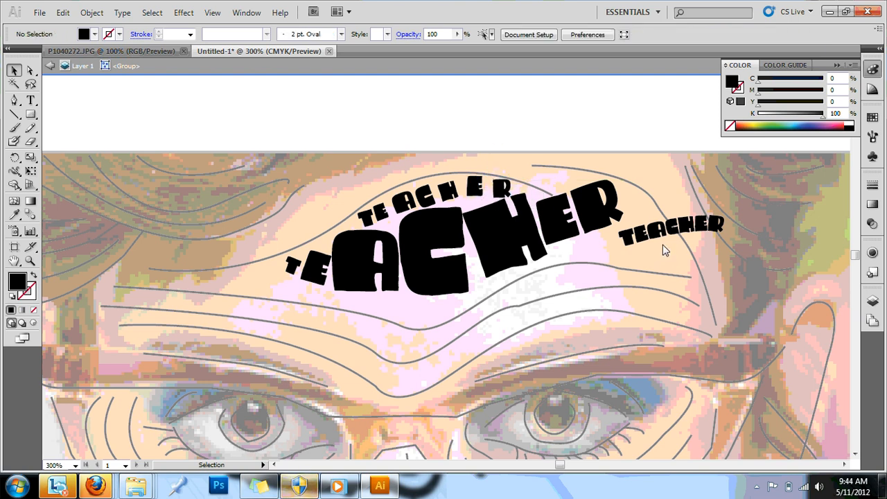